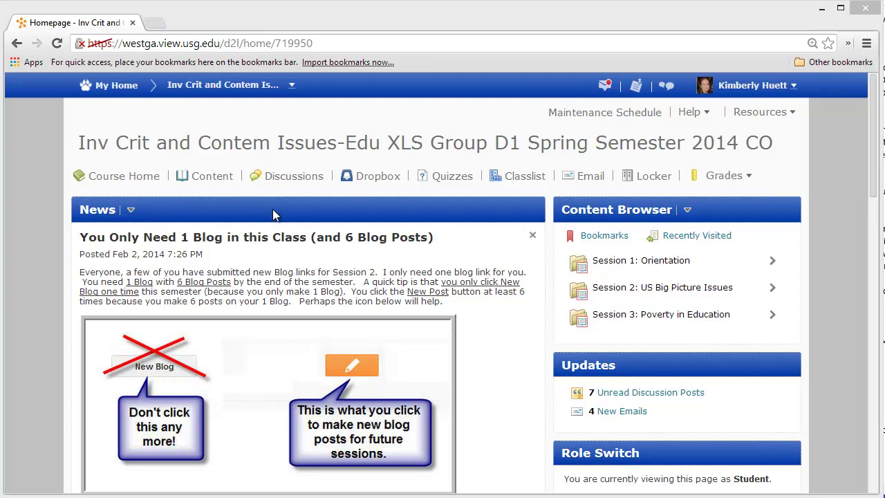
Open the Blog Buddies topic under Session 3 in the course Content table of contents.
left_click(213, 181)
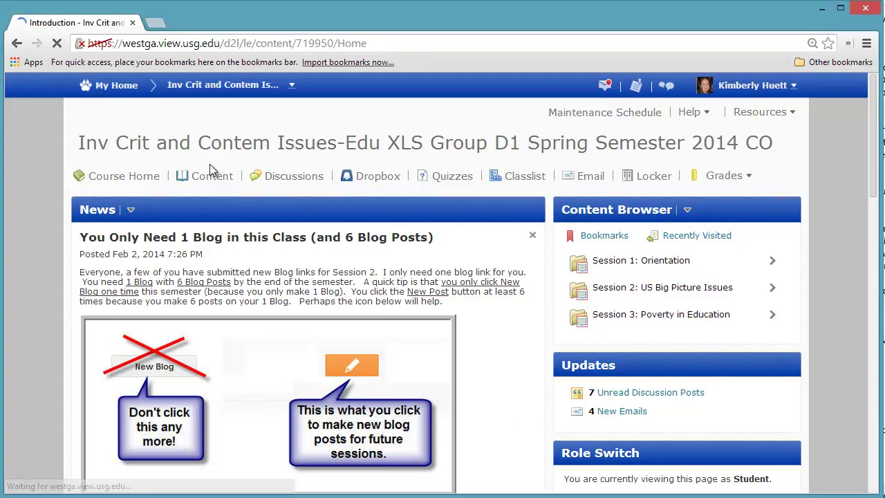
left_click(160, 309)
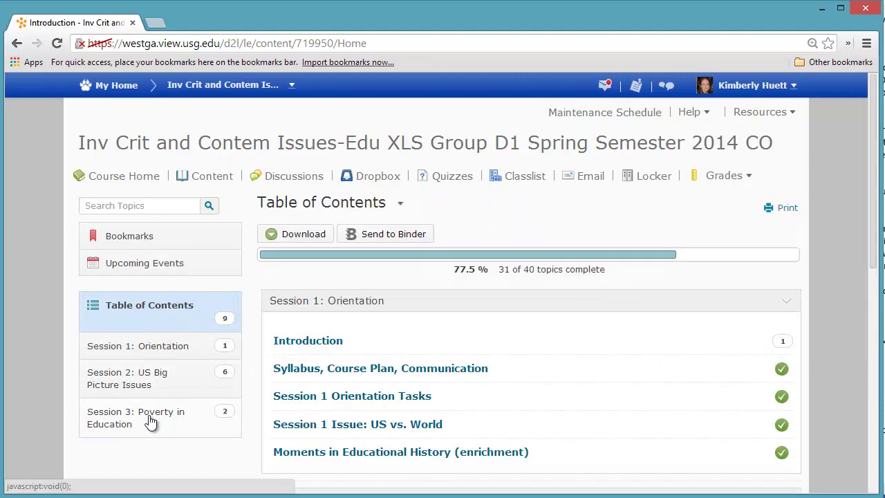
scroll(370, 351, "down", 7)
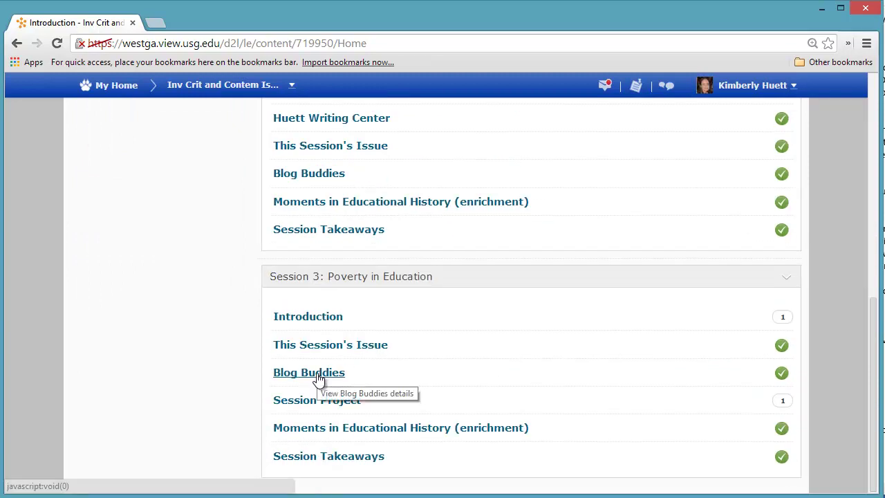
left_click(317, 377)
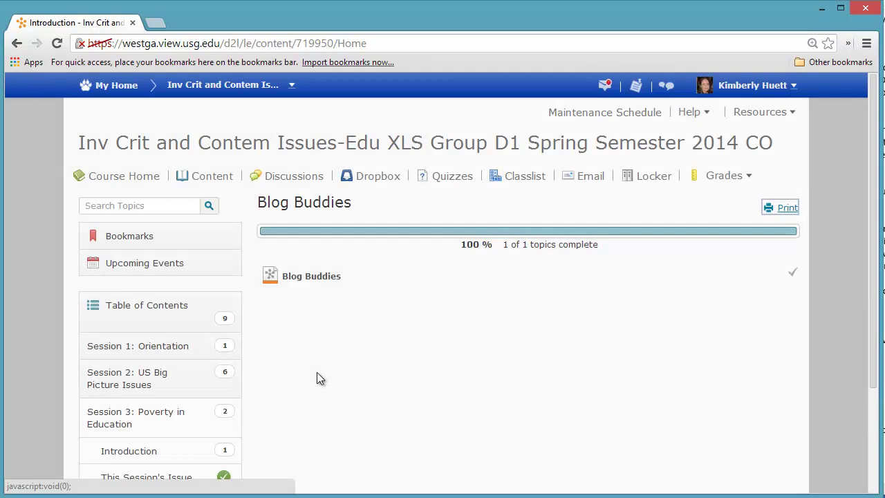
scroll(349, 360, "down", 1)
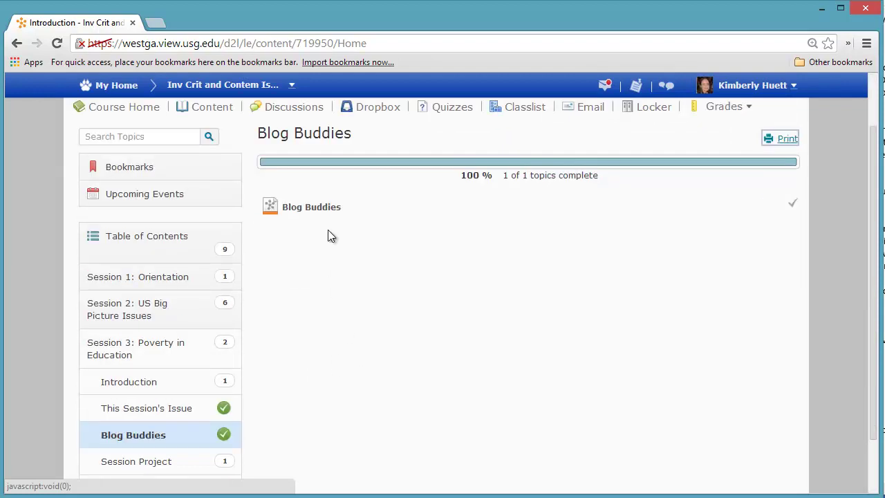
left_click(321, 211)
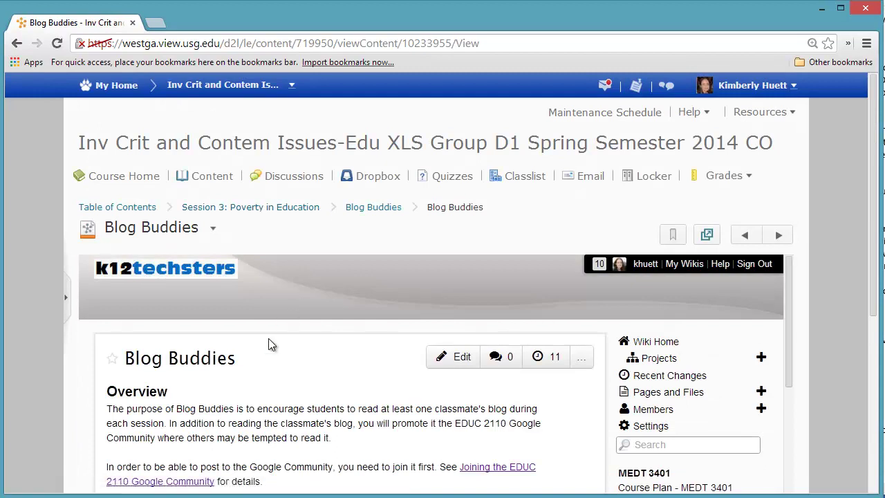
scroll(272, 346, "down", 5)
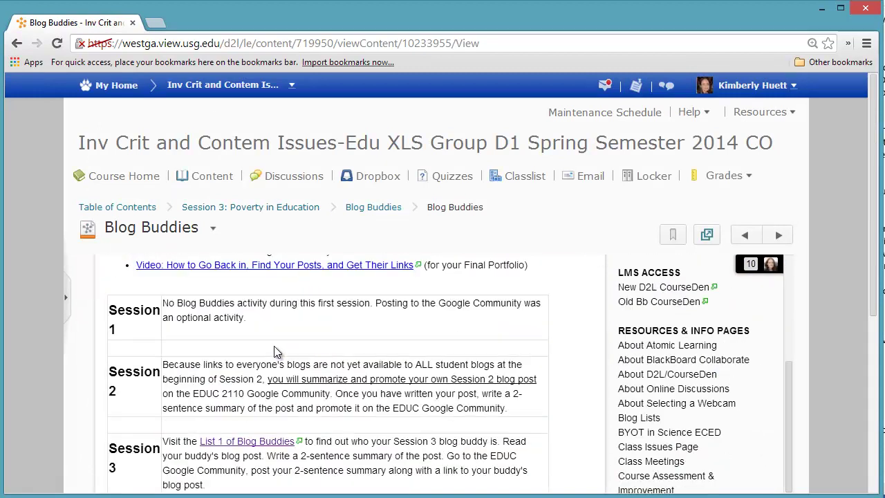
scroll(274, 352, "down", 2)
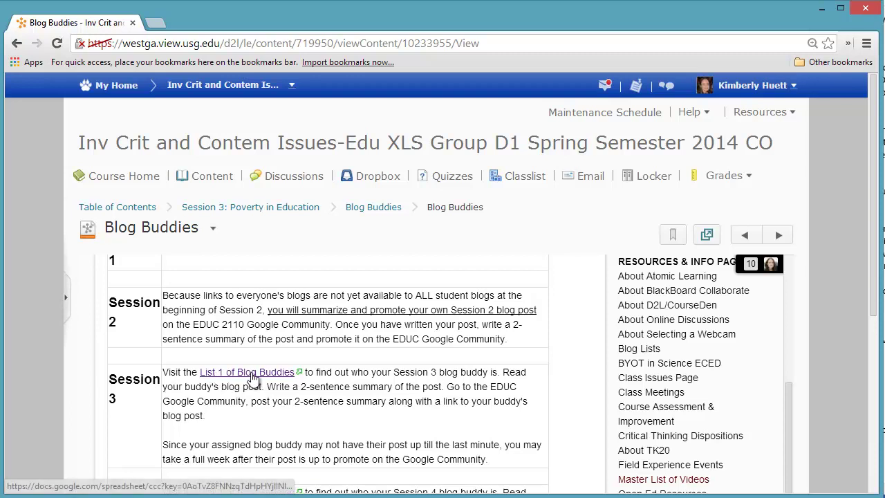
scroll(222, 382, "down", 2)
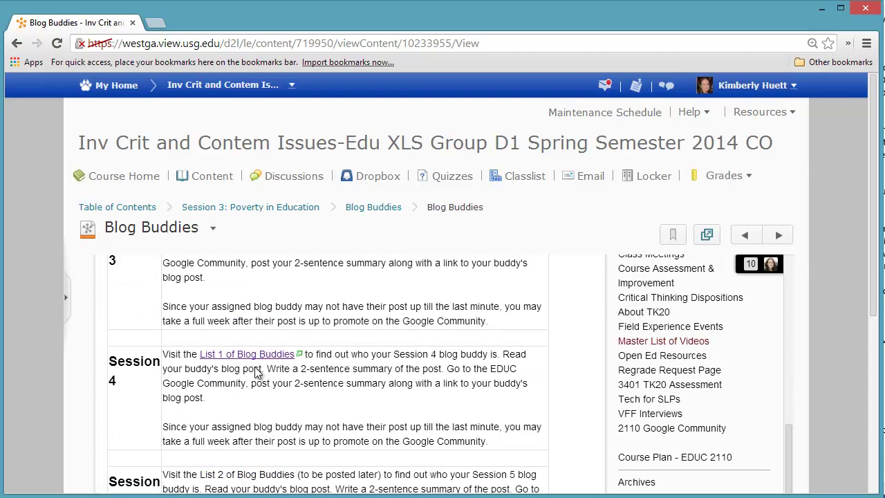
scroll(238, 366, "down", 1)
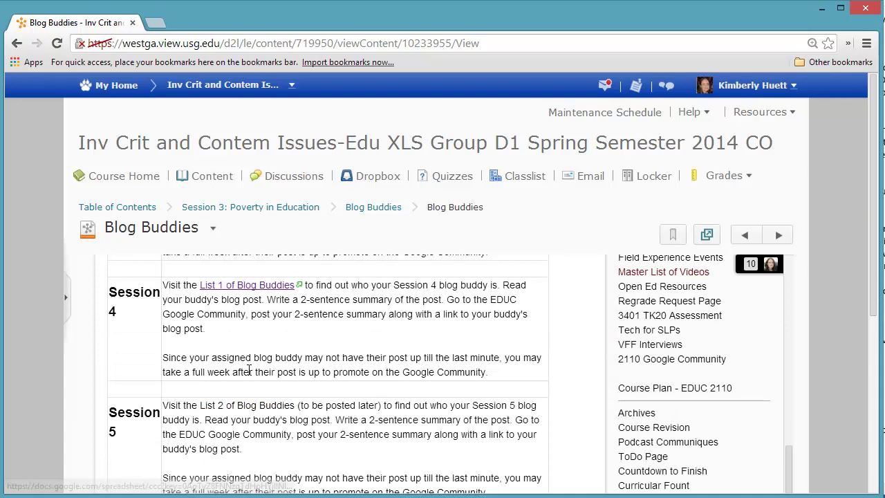
scroll(241, 370, "down", 1)
scroll(228, 370, "down", 2)
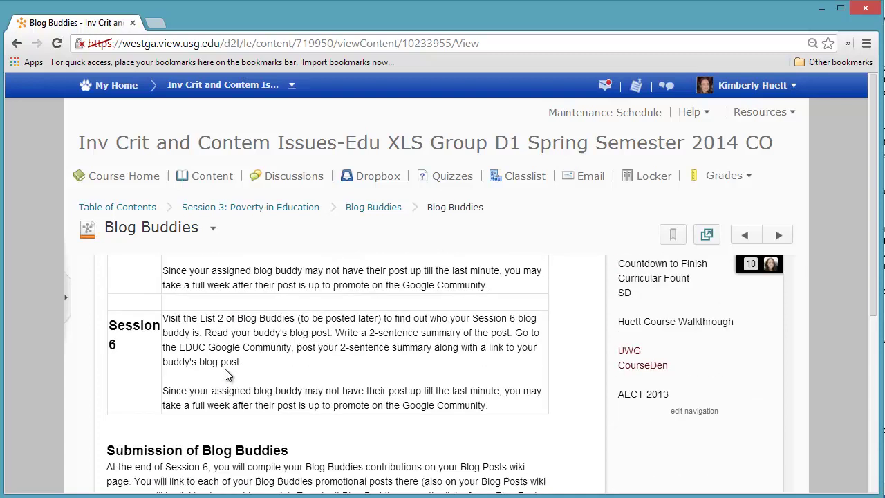
scroll(235, 392, "up", 5)
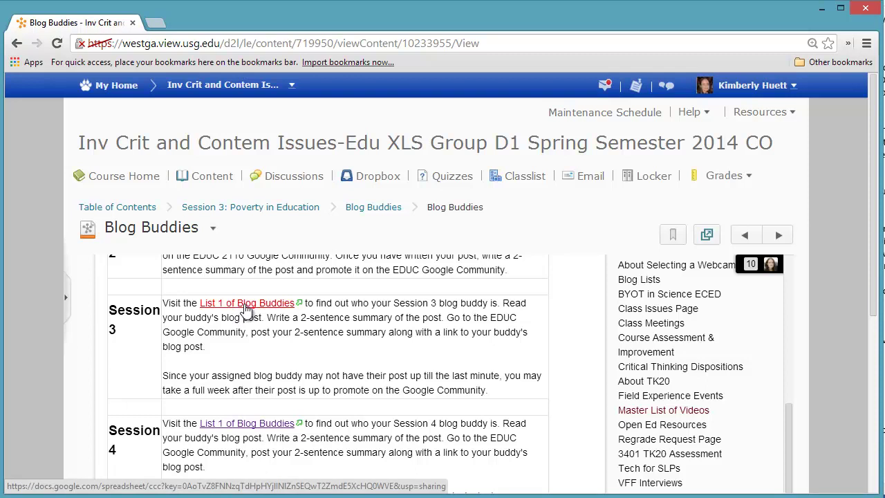
Open List 1 of Blog Buddies and follow the theprobleminschools blog address link.
left_click(244, 307)
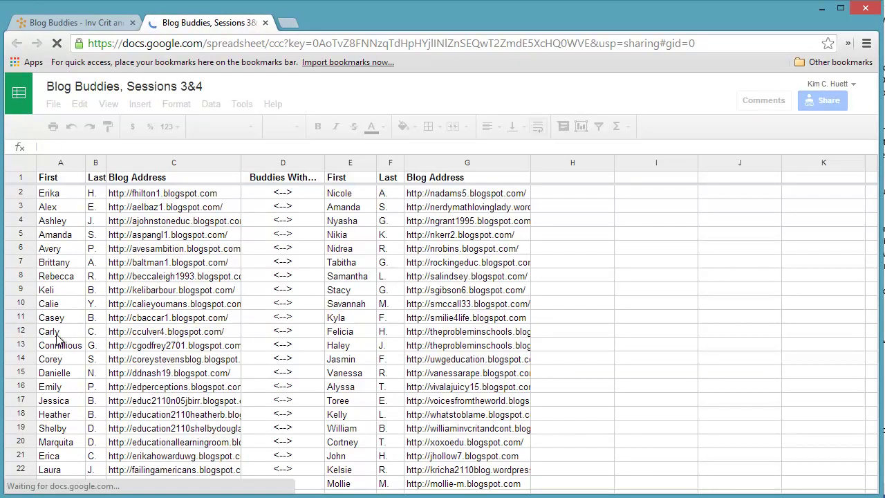
left_click(124, 337)
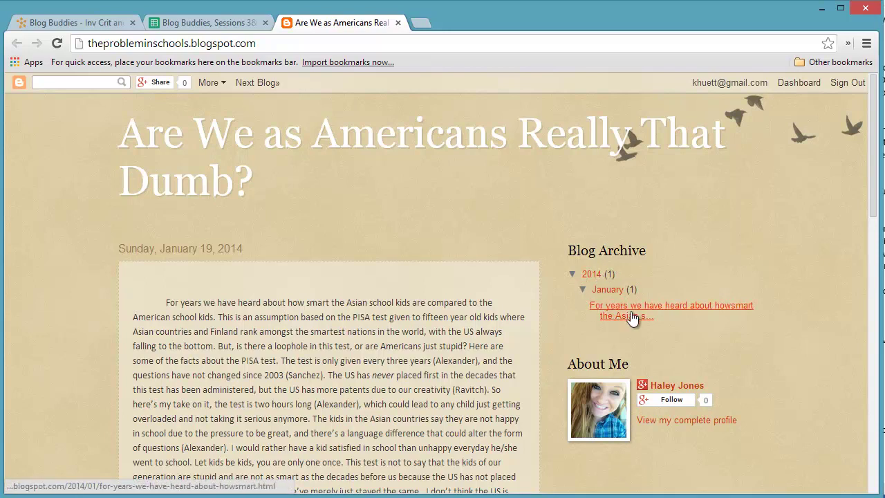
Expand 2014 > January in the Blog Archive and open the January 19 post.
left_click(583, 291)
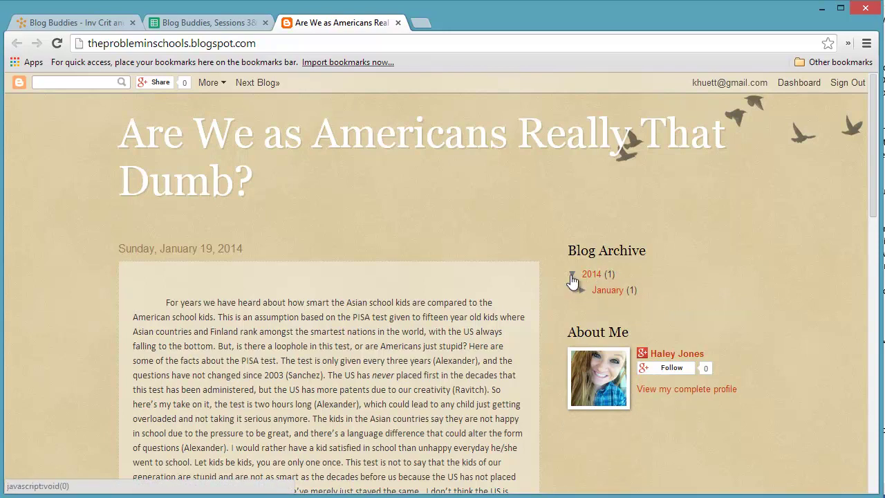
left_click(572, 275)
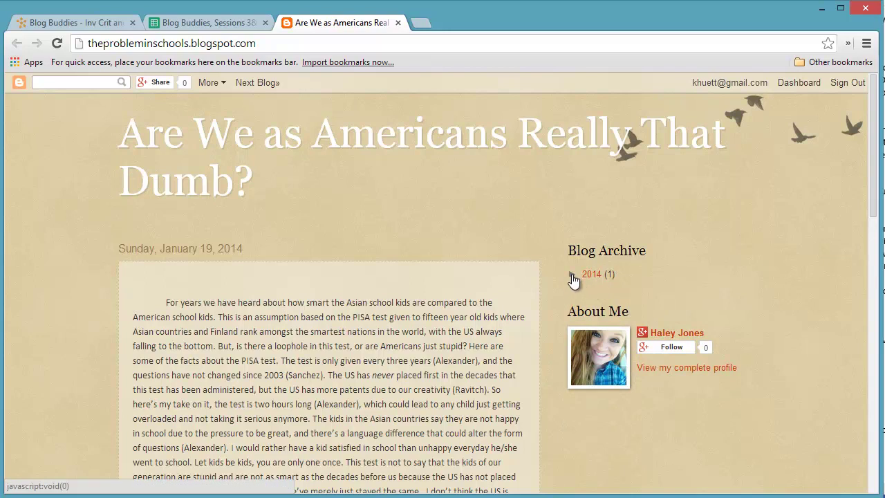
left_click(573, 277)
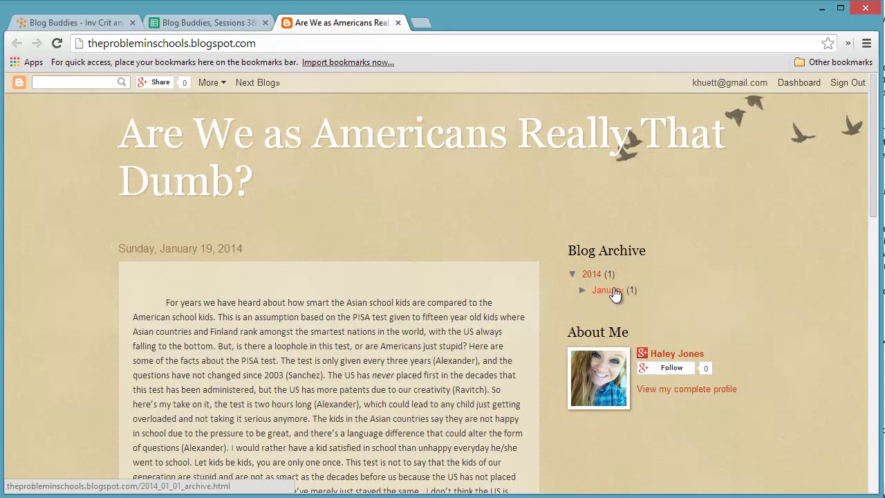
left_click(583, 291)
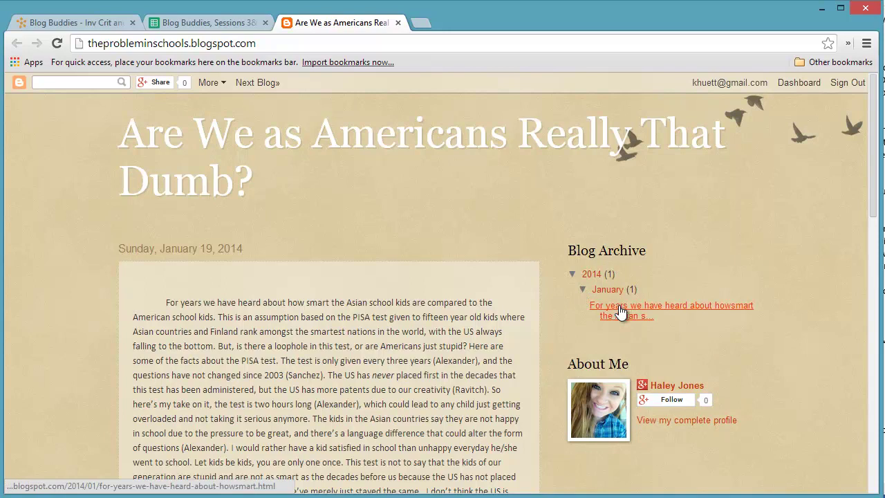
left_click(619, 308)
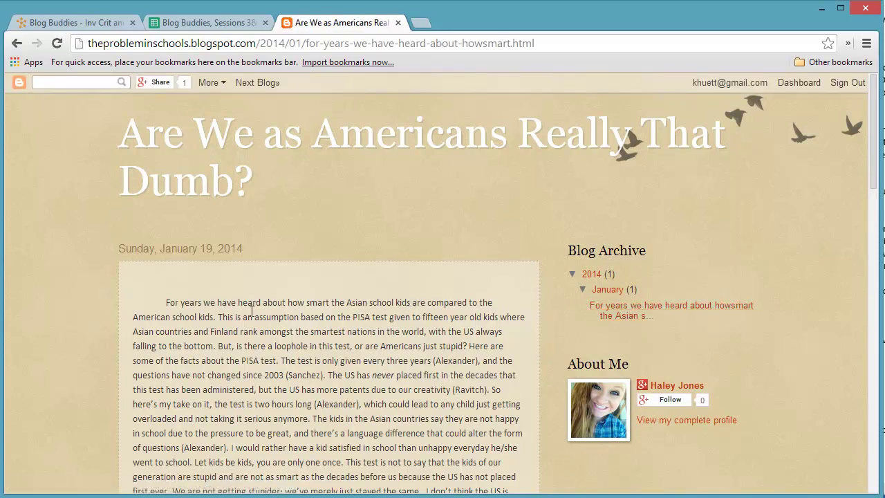
scroll(266, 316, "down", 15)
scroll(267, 317, "up", 15)
Copy the January 19 post's web address from the address bar.
left_click_drag(167, 302, 461, 307)
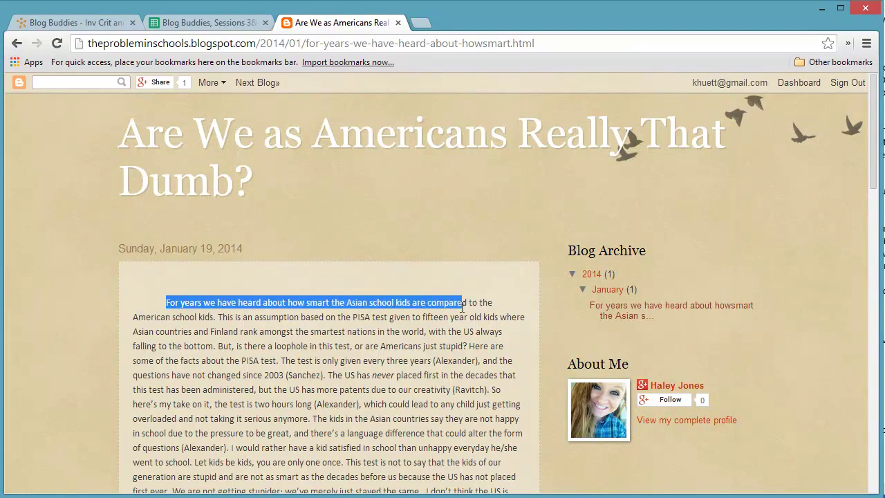
left_click(293, 45)
right_click(277, 44)
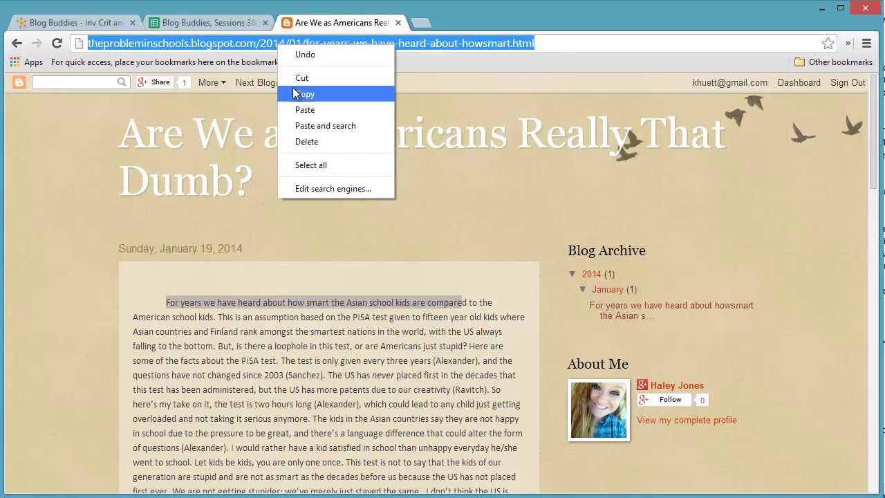
left_click(253, 49)
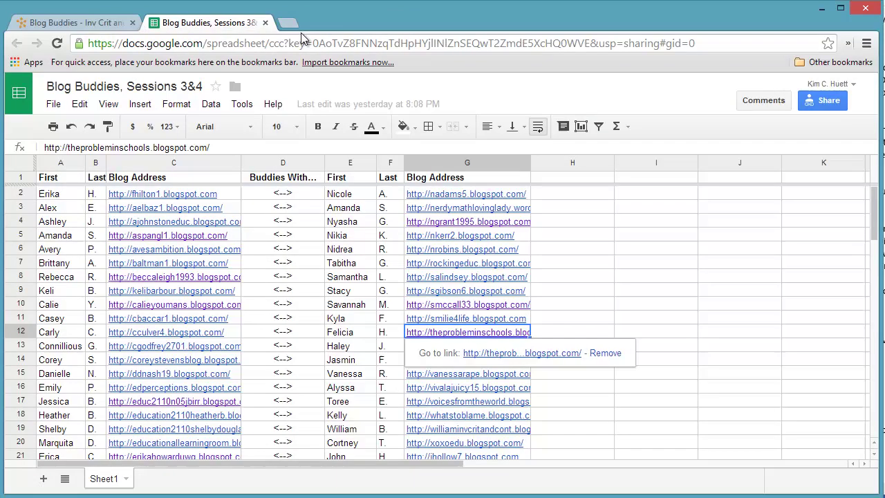
left_click(398, 23)
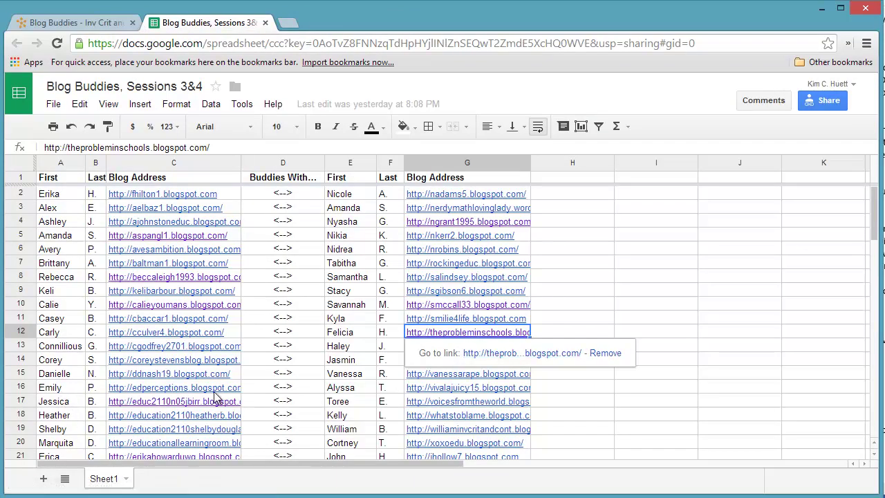
left_click(446, 391)
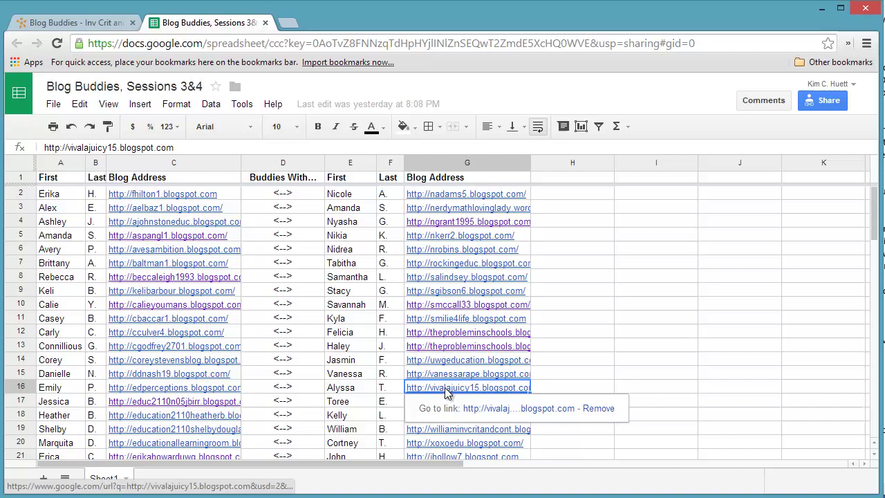
left_click(489, 409)
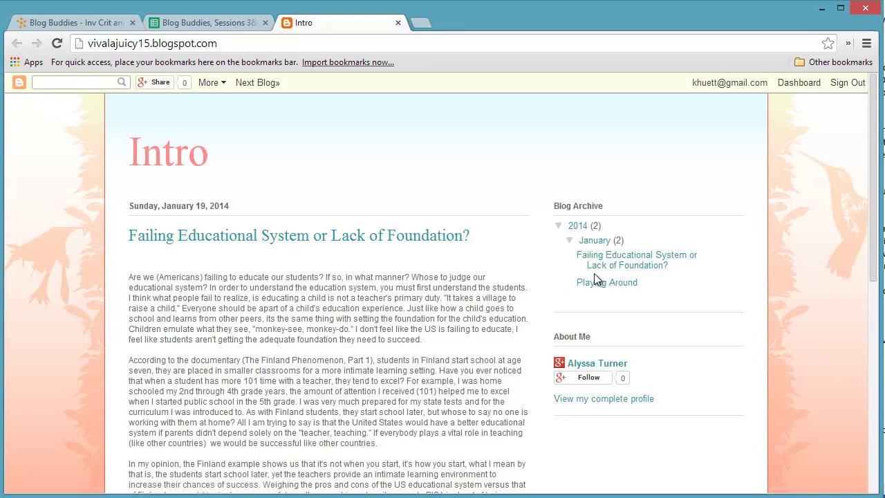
Expand 2014 > January in the archive and open 'Failing Educational System or Lack of Foundation?'.
left_click(571, 246)
left_click(560, 230)
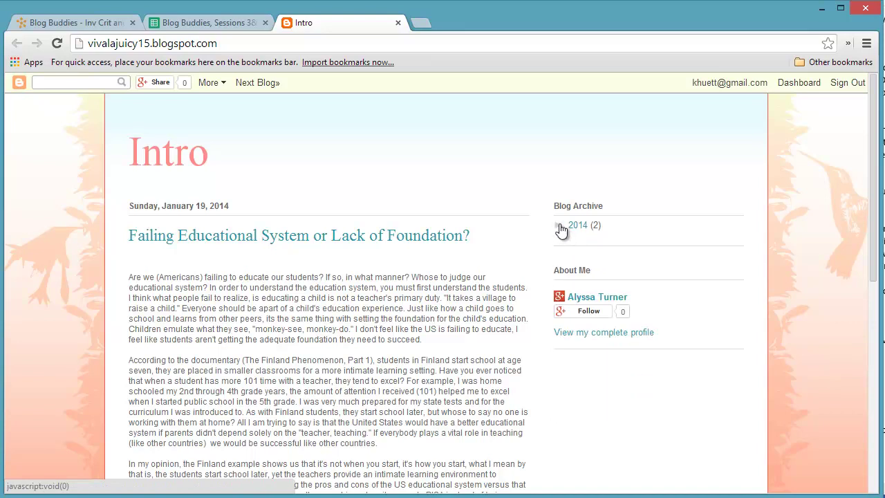
left_click(559, 228)
left_click(571, 242)
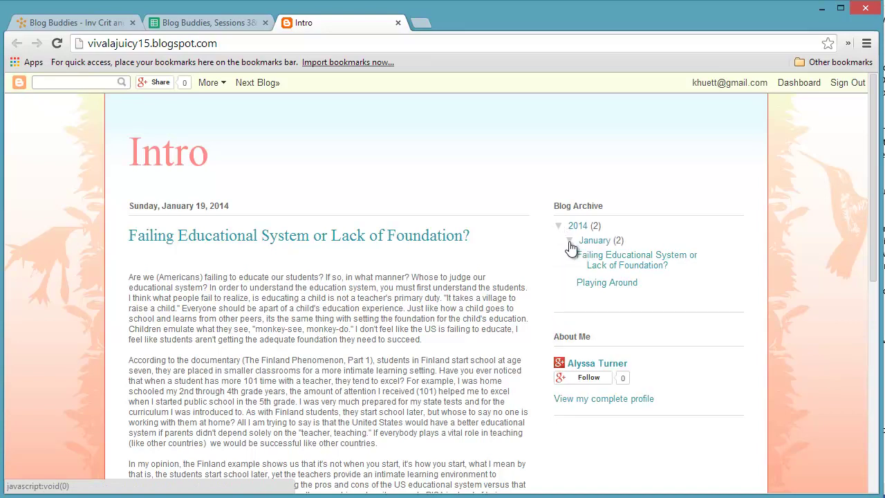
left_click(602, 285)
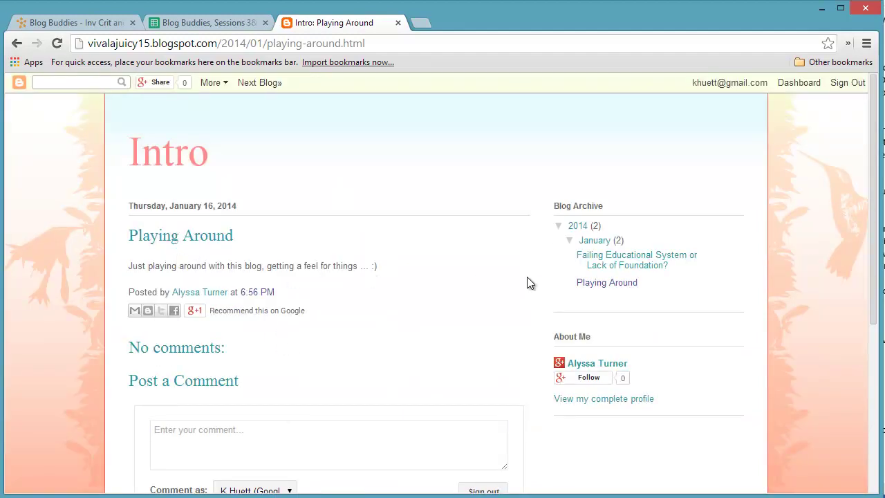
left_click(602, 285)
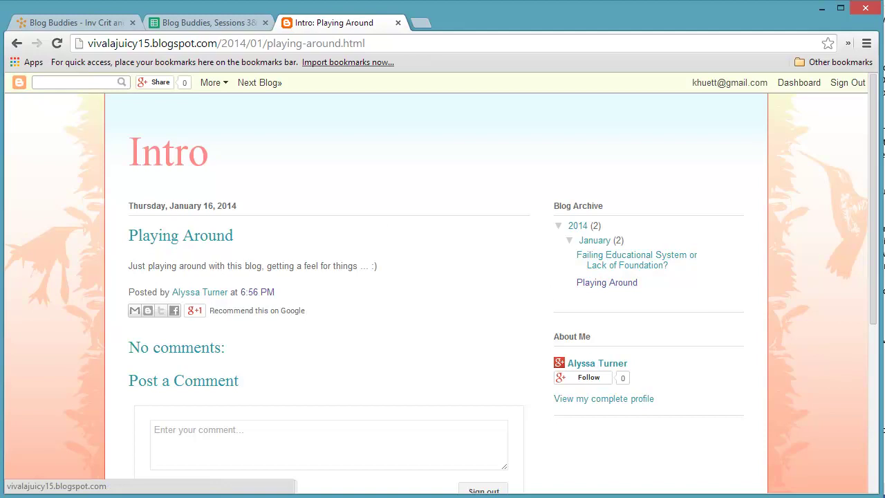
left_click_drag(133, 266, 406, 262)
left_click(406, 263)
left_click(621, 270)
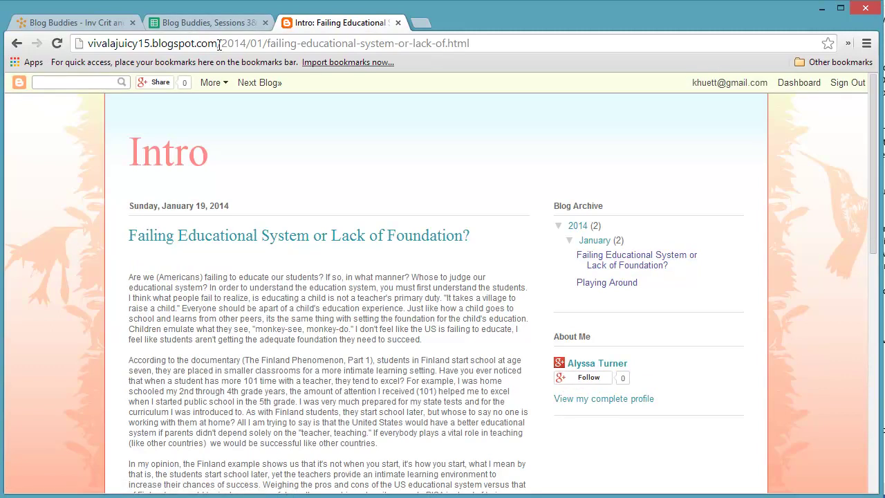
Copy that post's web address from the address bar.
left_click(227, 46)
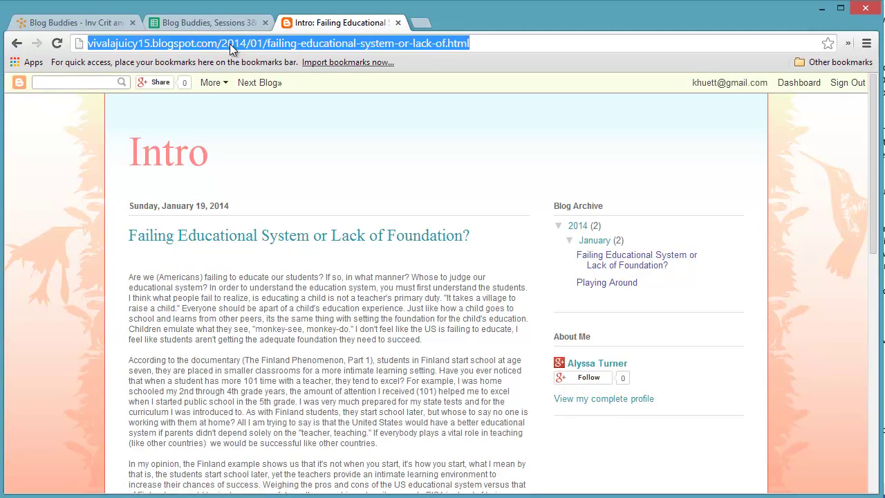
right_click(240, 47)
left_click(270, 91)
Back on the D2L Blog Buddies page, follow Direct Link to the Google Community.
left_click(48, 17)
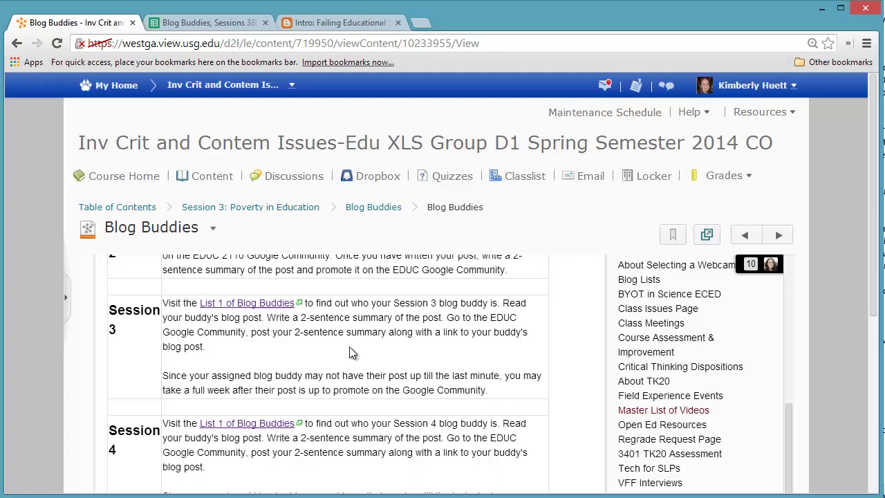
scroll(349, 347, "up", 5)
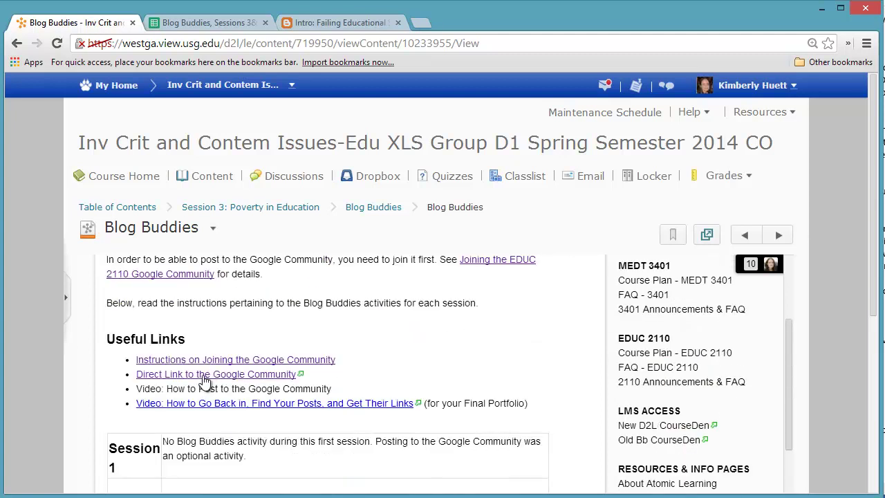
left_click(205, 374)
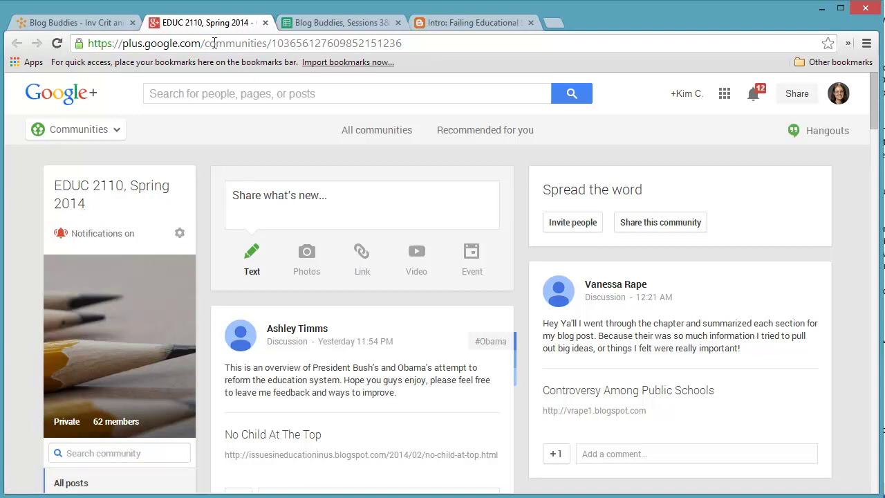
Reach EDUC 2110, Spring 2014 through the Google+ Communities list and begin a new post.
key("F5")
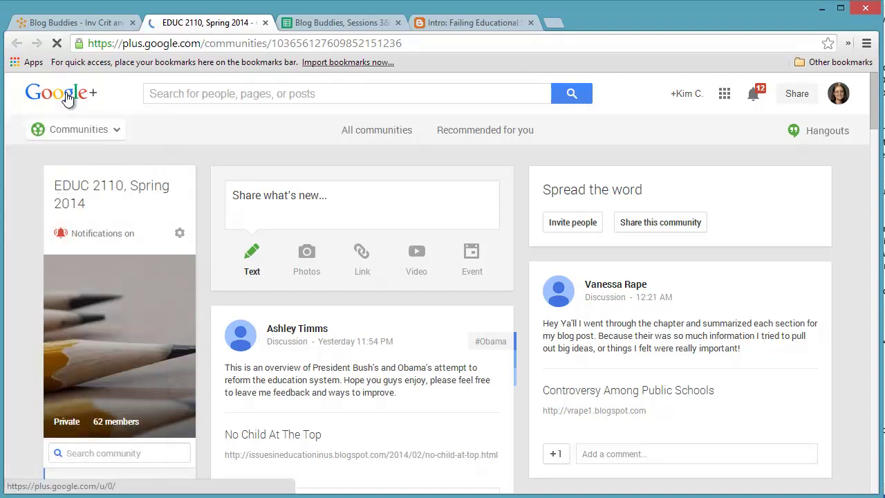
left_click(67, 99)
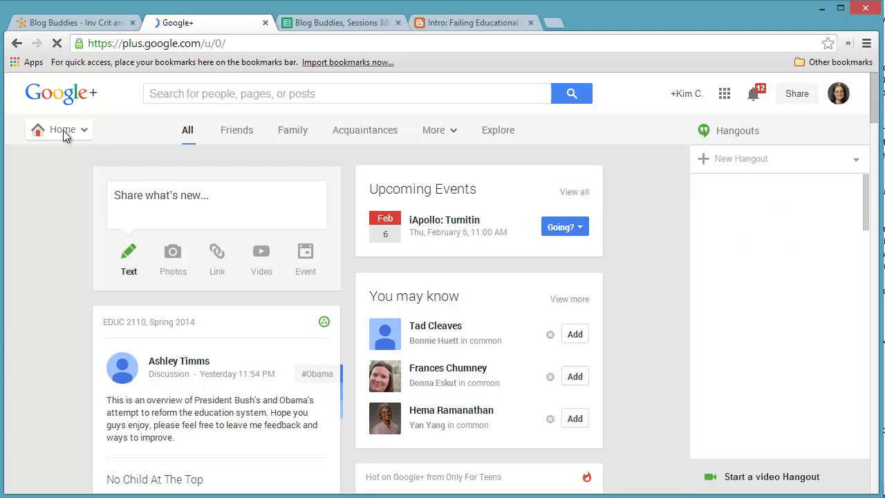
left_click(73, 137)
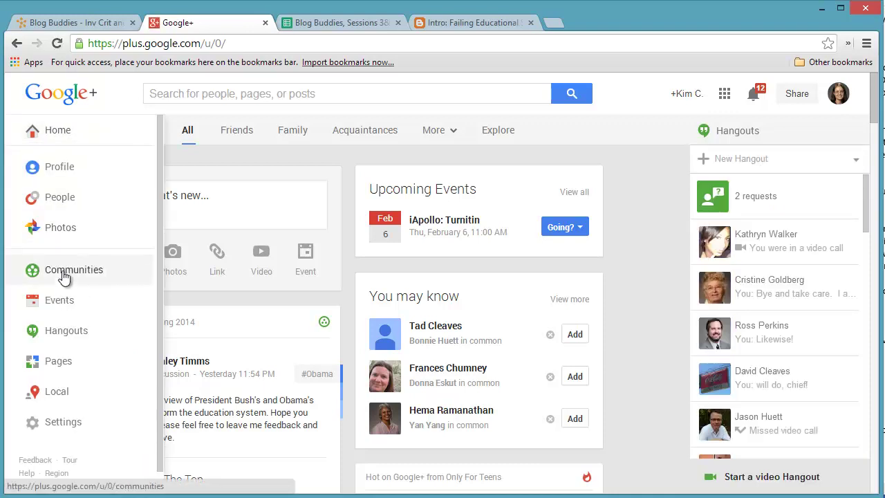
left_click(63, 273)
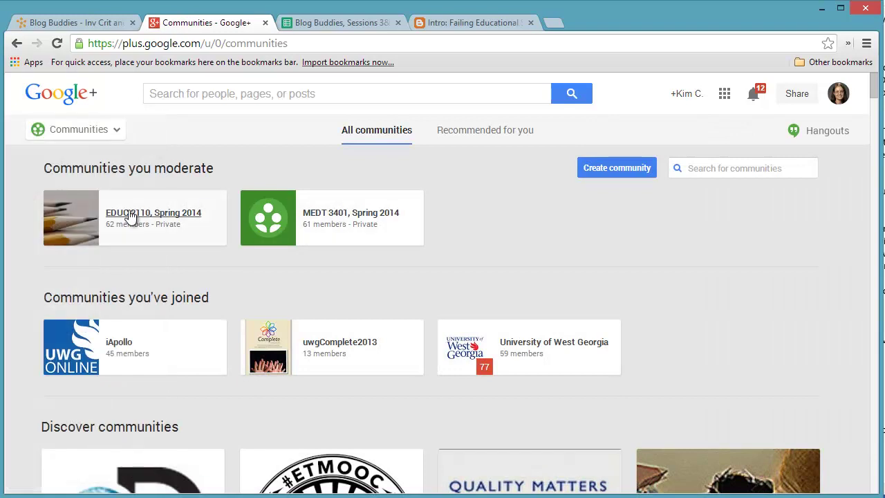
left_click(133, 220)
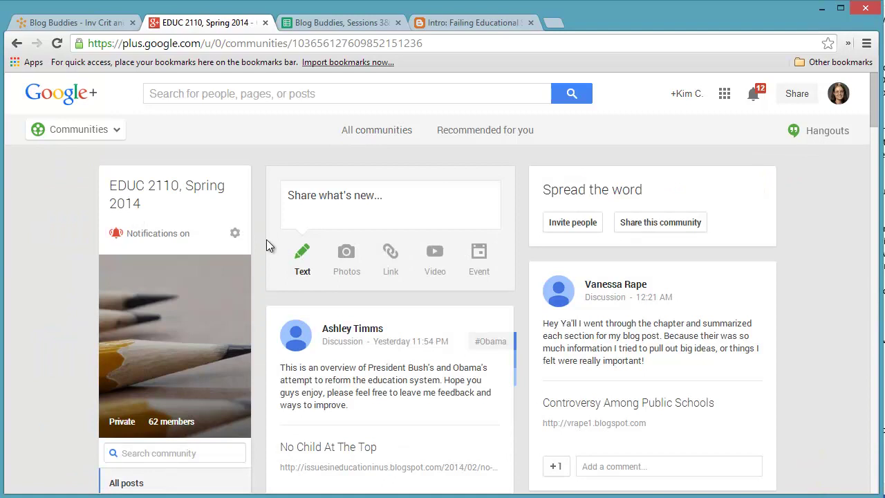
left_click(288, 194)
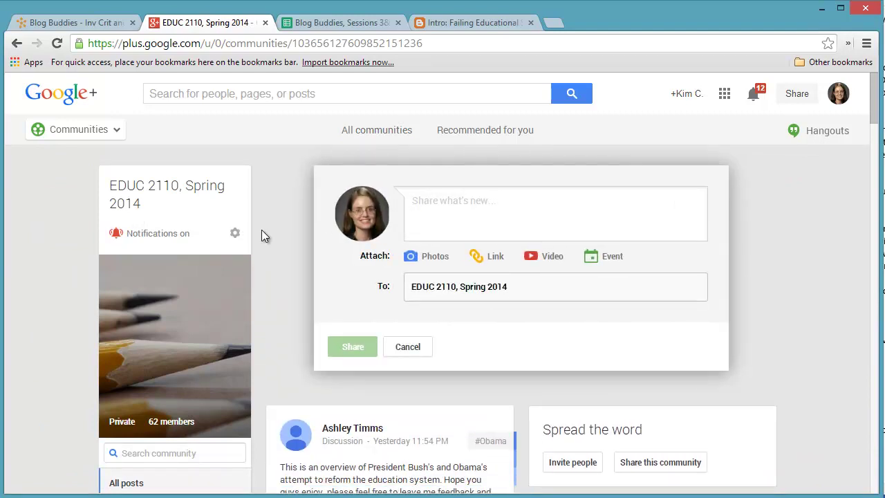
Write the summary of how the blogger faults liberals and conservatives, followed by 'Sentence #2....'.
type("Sample Sen")
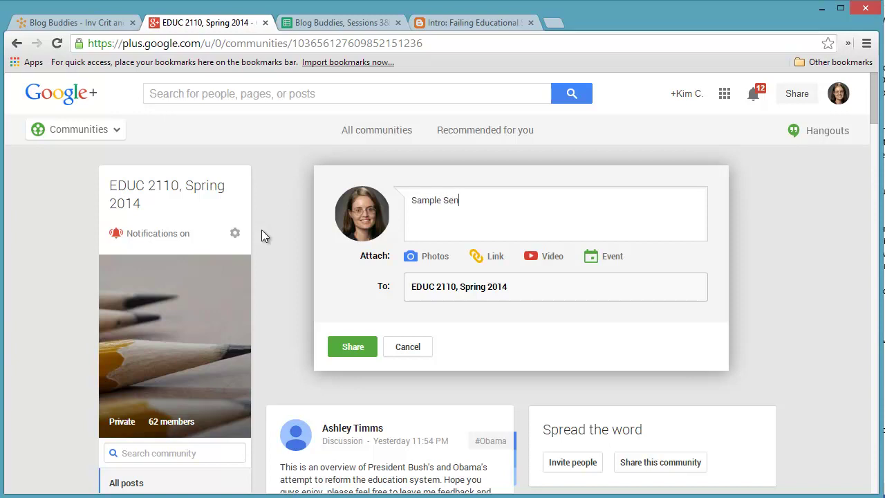
key("BackSpace")
key("BackSpace")
key("BackSpace")
key("BackSpace")
key("BackSpace")
key("BackSpace")
key("BackSpace")
key("BackSpace")
key("BackSpace")
key("BackSpace")
type("Th")
key("BackSpace")
key("BackSpace")
type("In tis")
key("BackSpace")
key("BackSpace")
key("BackSpace")
type("his post, Veronic")
key("BackSpace")
type("a ex")
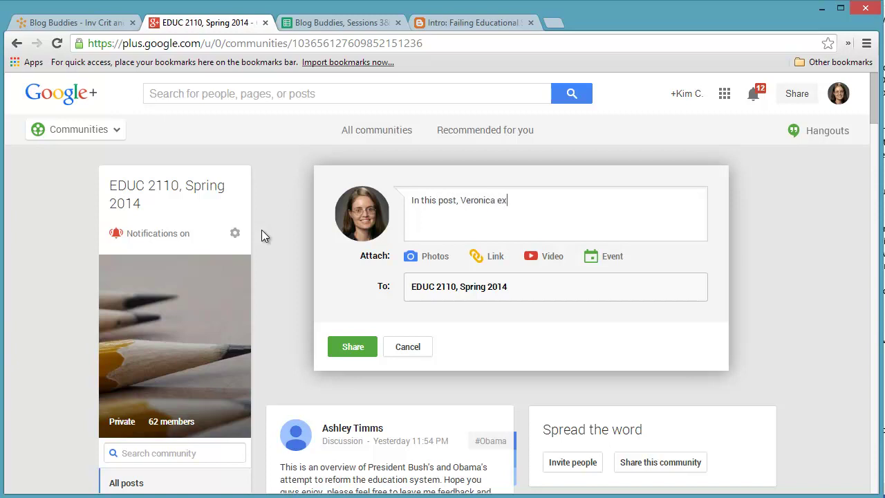
type("coriates both liberals and conser")
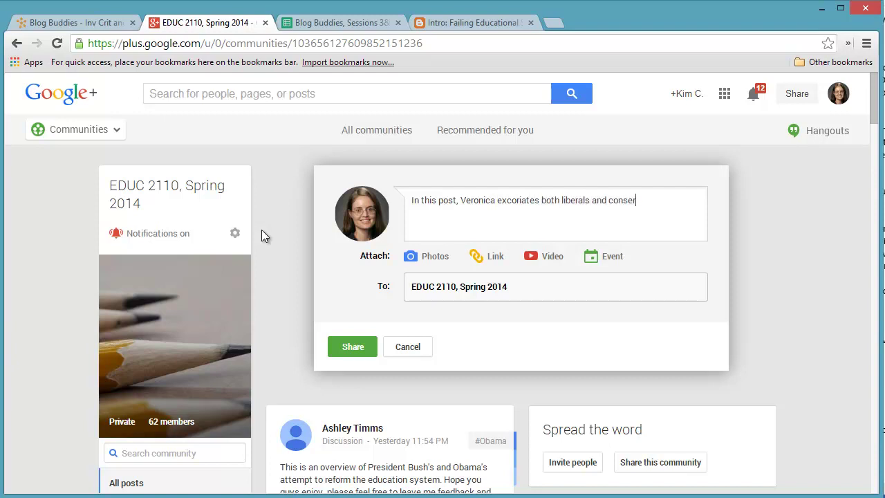
type("vatives for their failure to ")
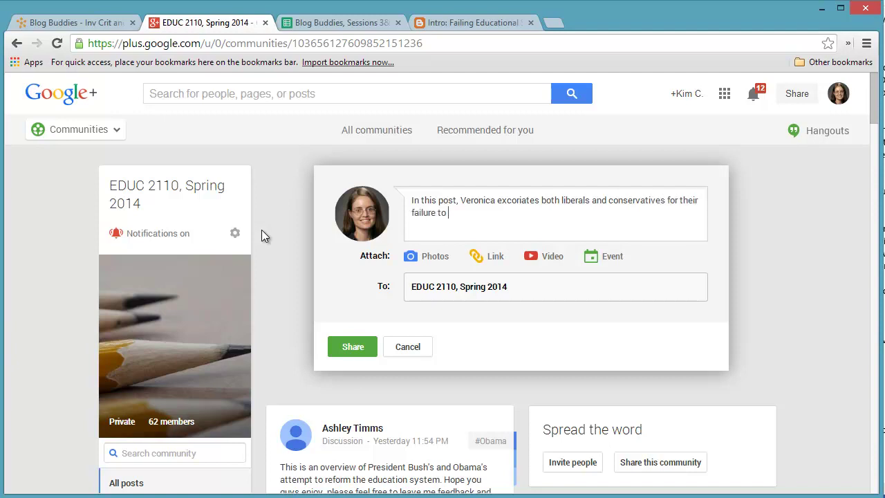
type("address foundational issues")
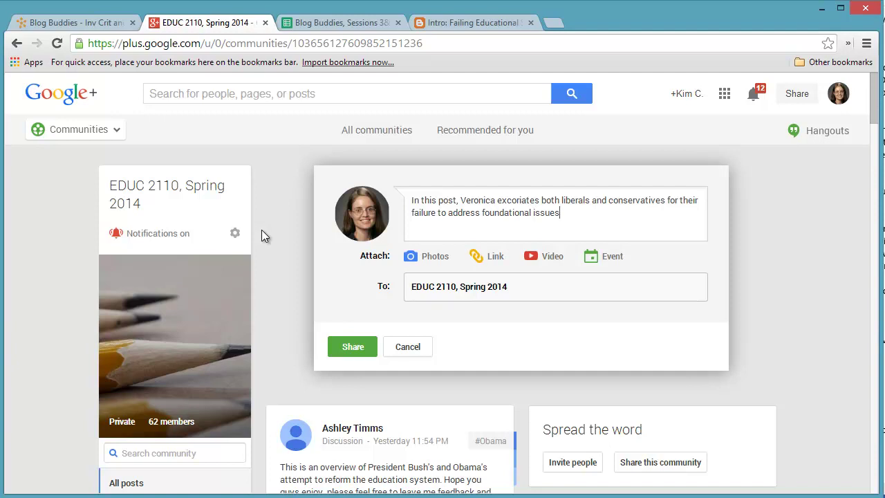
type(" of poverty in our societ.")
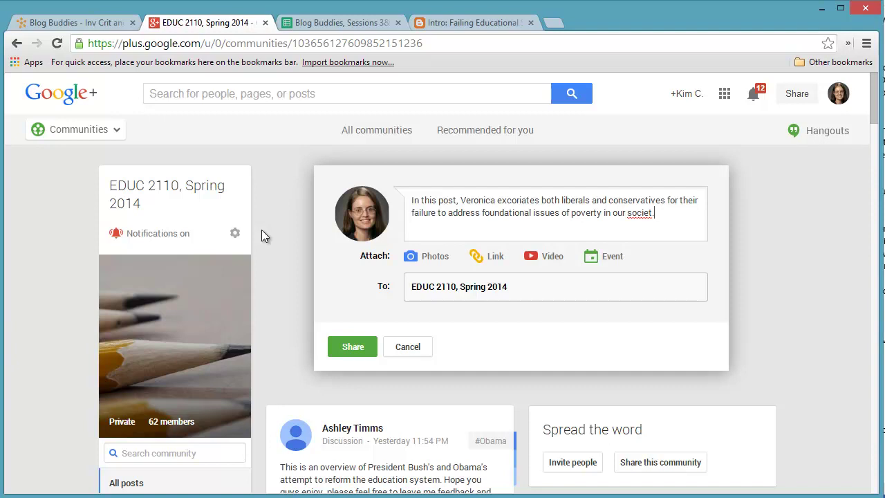
key("BackSpace")
type("y.  Sentenc")
type("e ")
type("#2.....")
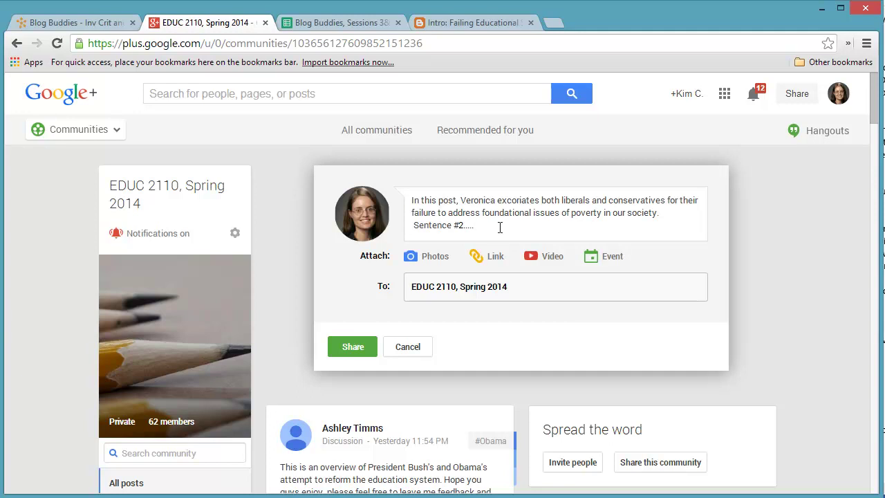
Attach the copied blog post URL as a link and share the post.
left_click(491, 257)
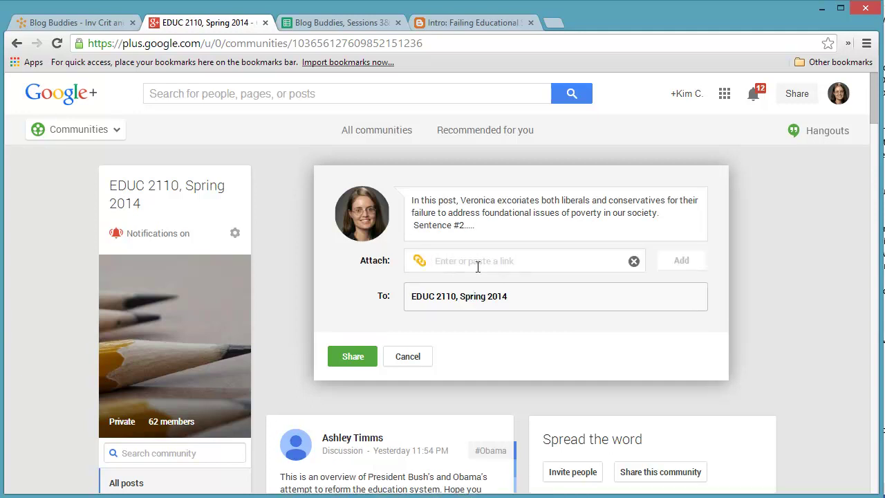
key("ctrl+v")
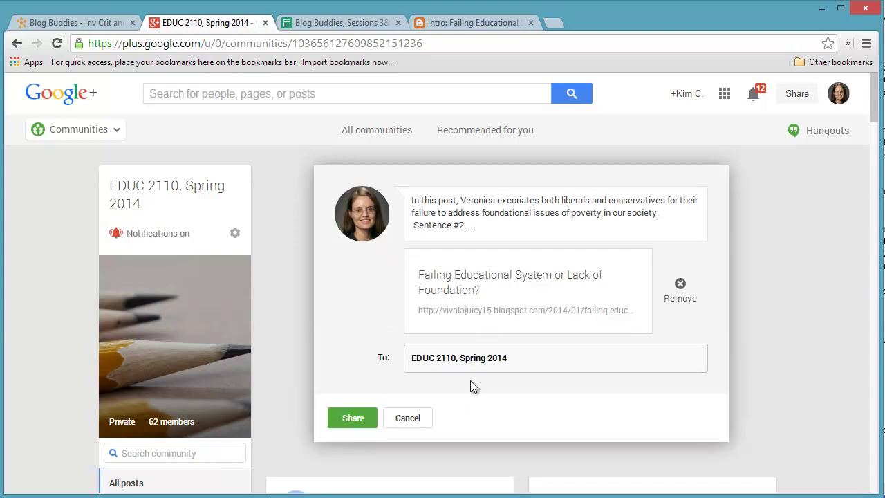
left_click(352, 418)
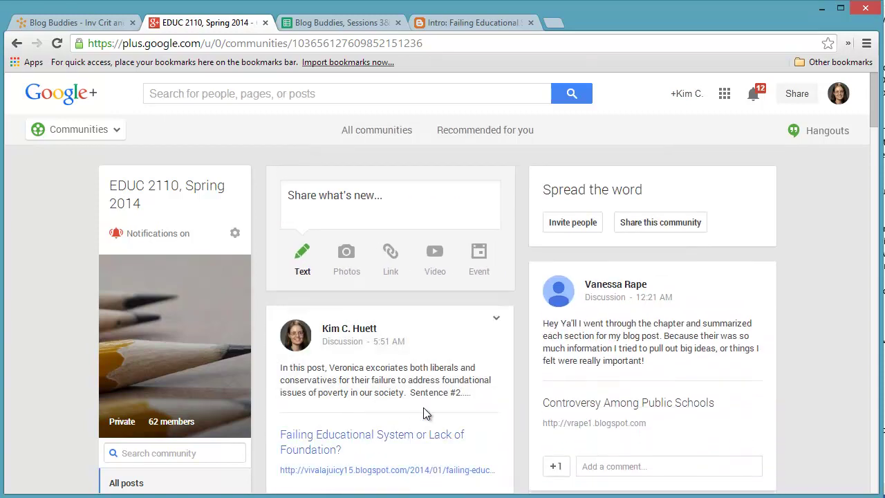
Copy the new community post's permalink from its Link to post box, then close it.
scroll(427, 388, "down", 2)
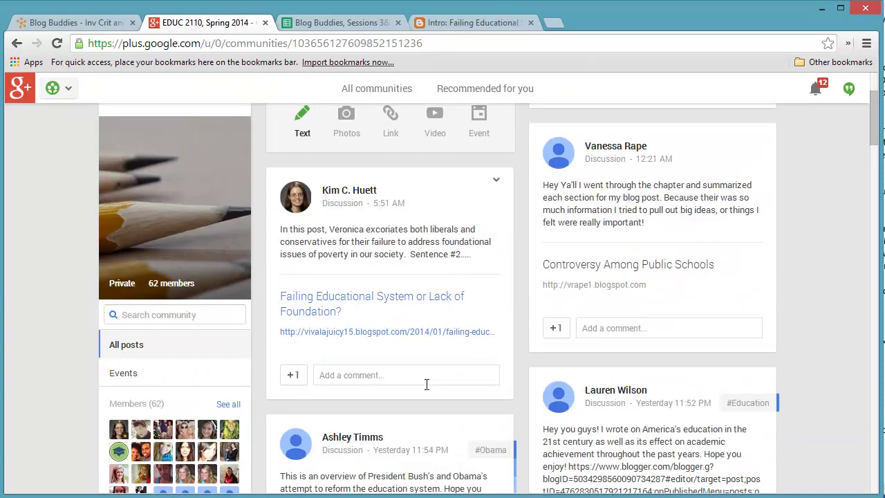
left_click_drag(330, 229, 365, 229)
left_click(365, 230)
scroll(382, 209, "up", 1)
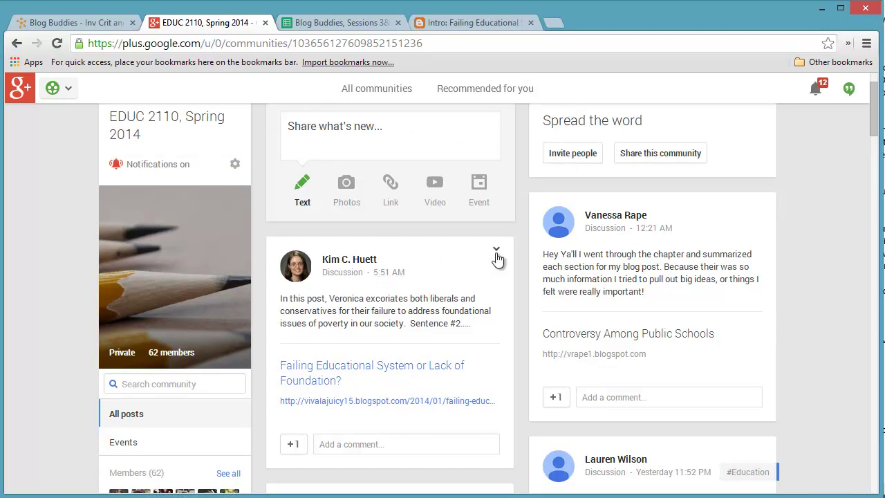
left_click(495, 250)
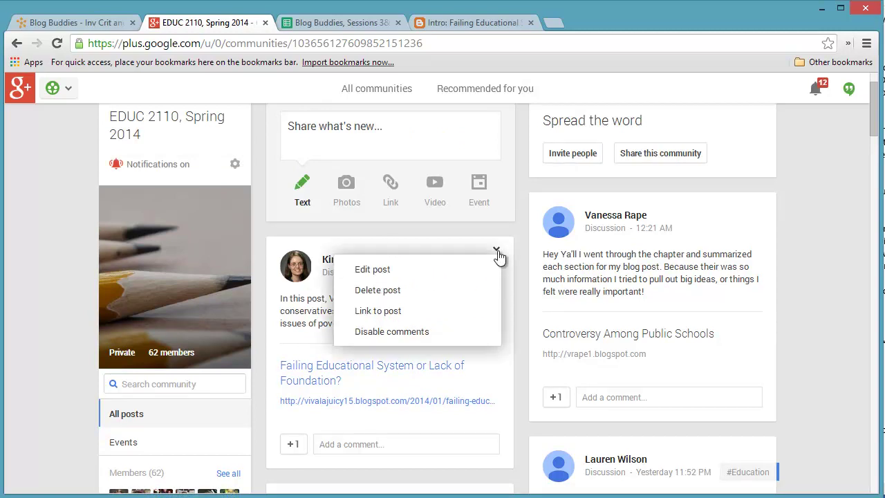
left_click(377, 311)
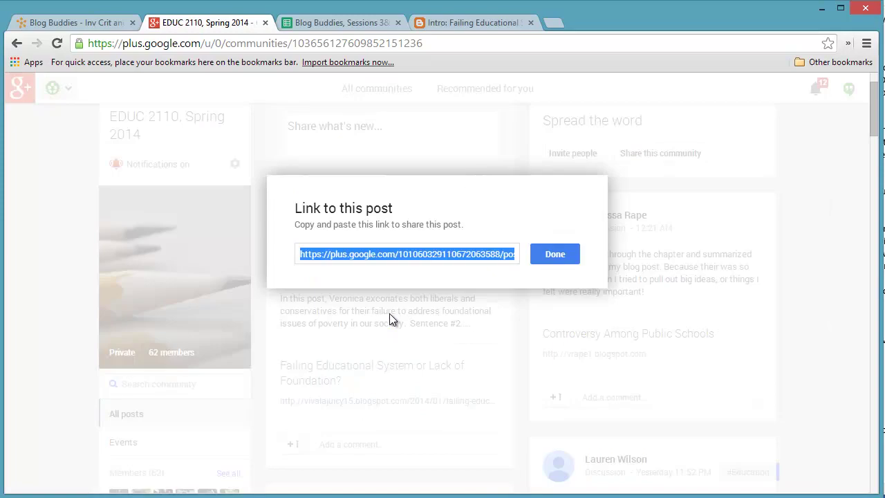
right_click(420, 255)
left_click(450, 319)
left_click(546, 254)
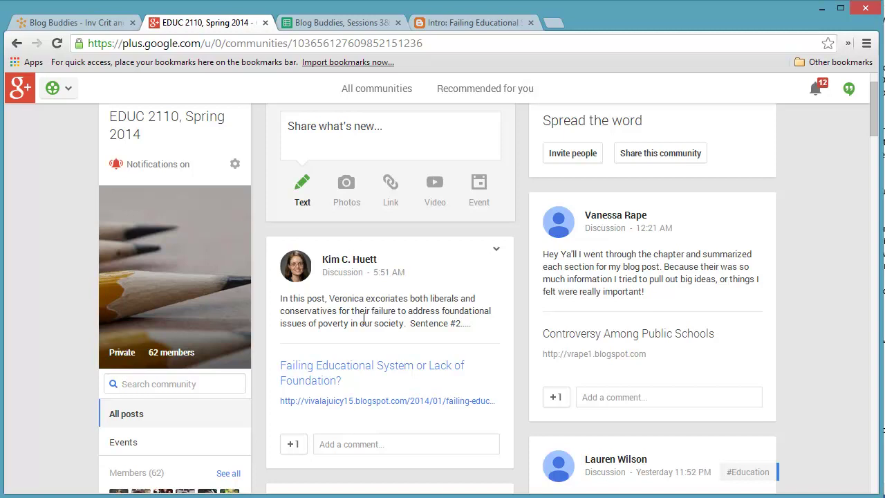
In a new tab, go to the educ2110-portfolio-template wiki home and open Blog Posts.
left_click(553, 23)
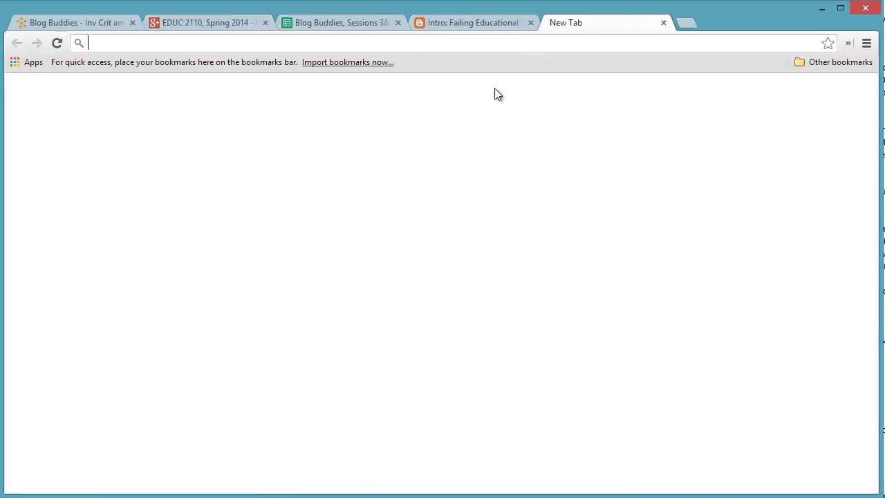
type("template")
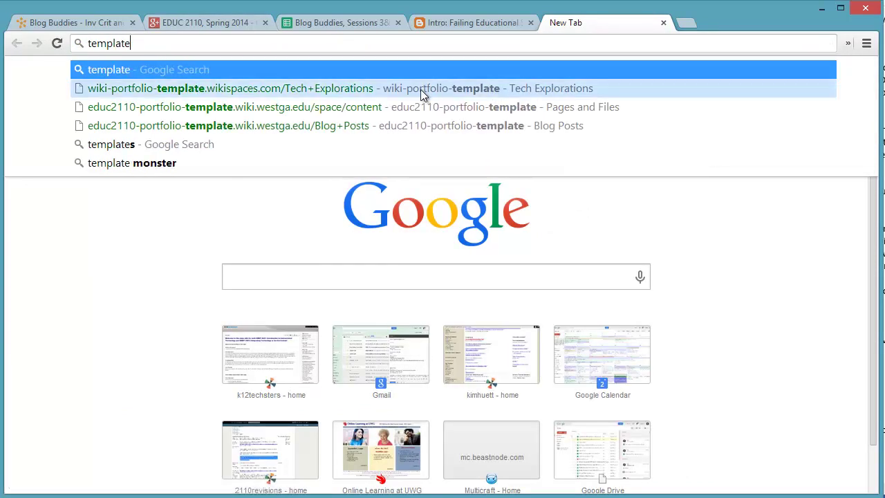
left_click(394, 113)
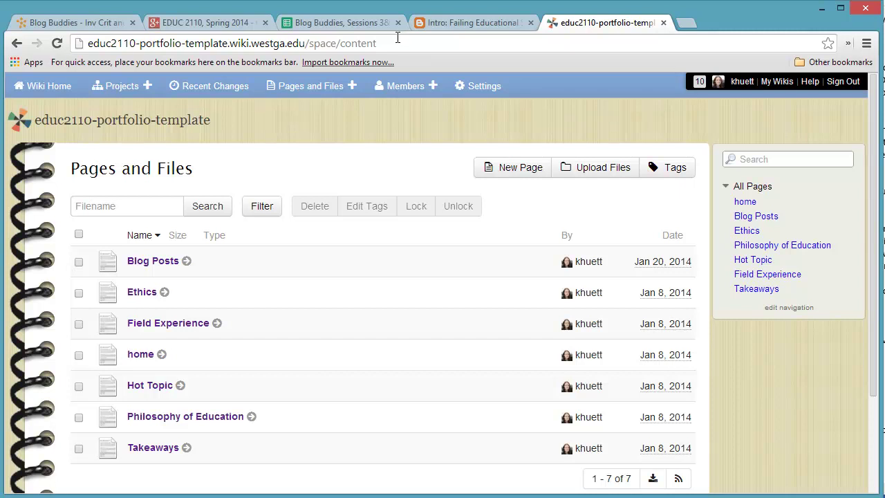
left_click(195, 126)
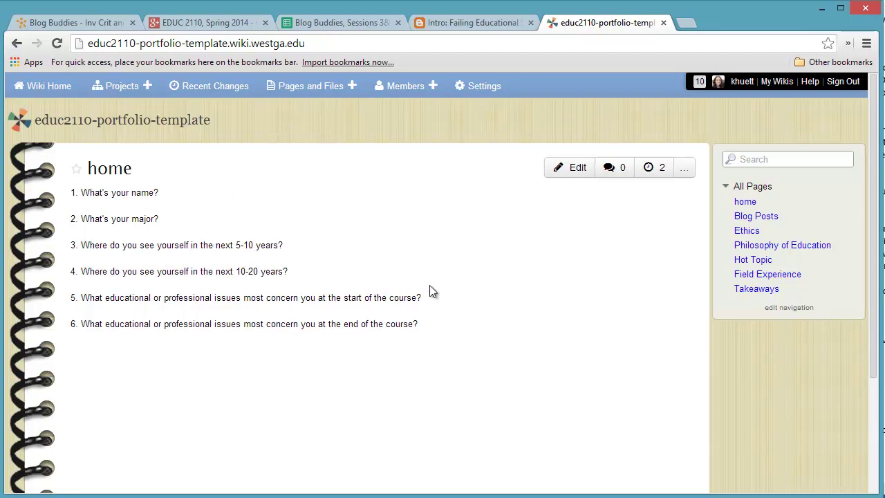
left_click(752, 219)
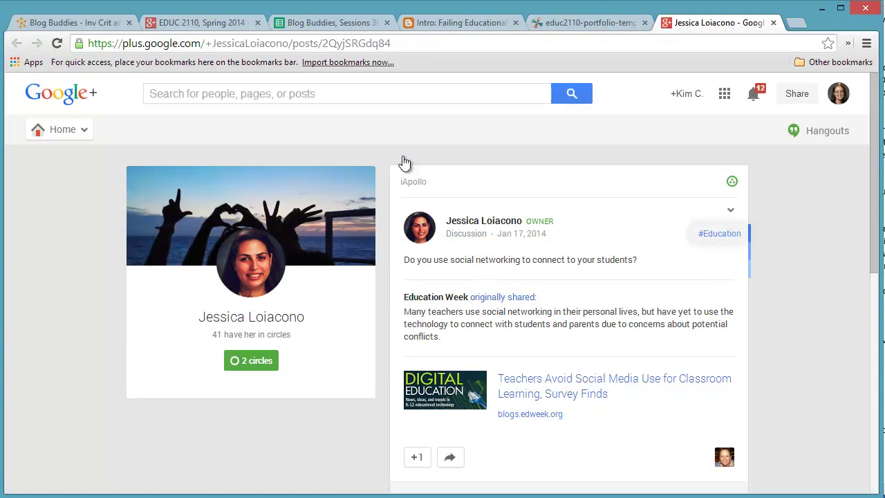
On the wiki's Blog Posts page, follow the Session 3 promotion link to check its destination.
left_click(566, 22)
left_click(145, 343)
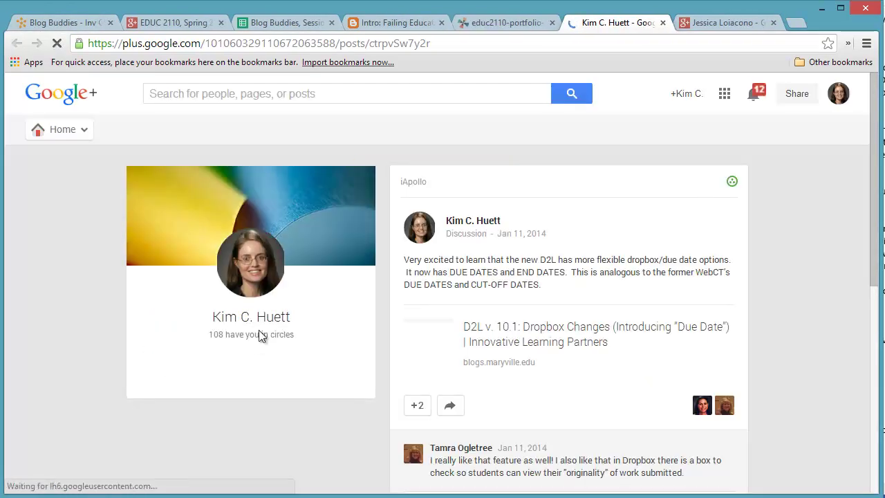
scroll(585, 251, "down", 3)
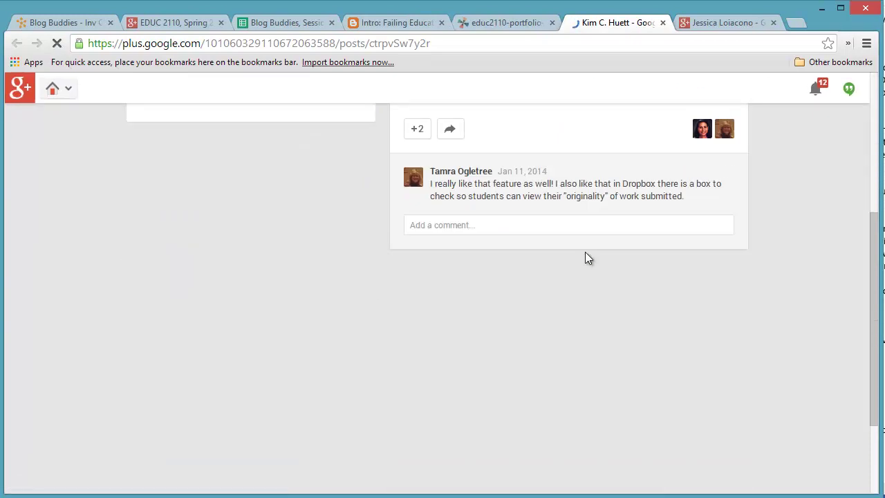
scroll(584, 253, "up", 3)
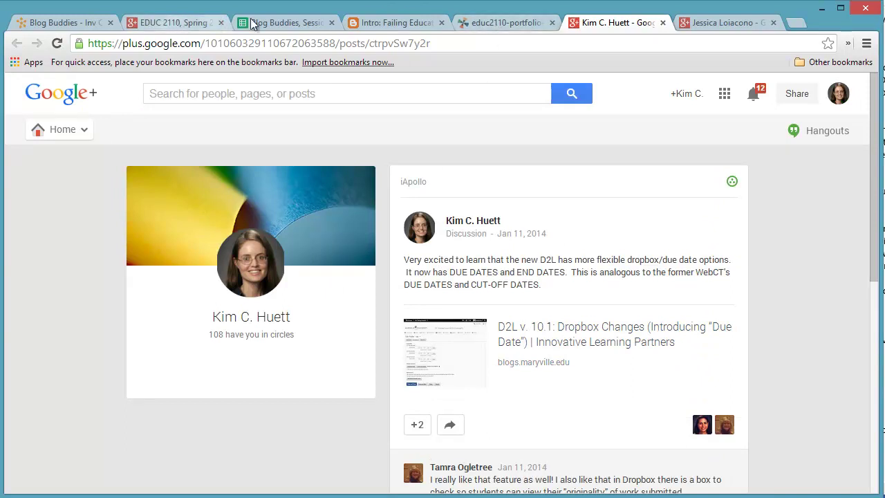
In the EDUC 2110 community, copy the promotional post's shareable link.
left_click(179, 27)
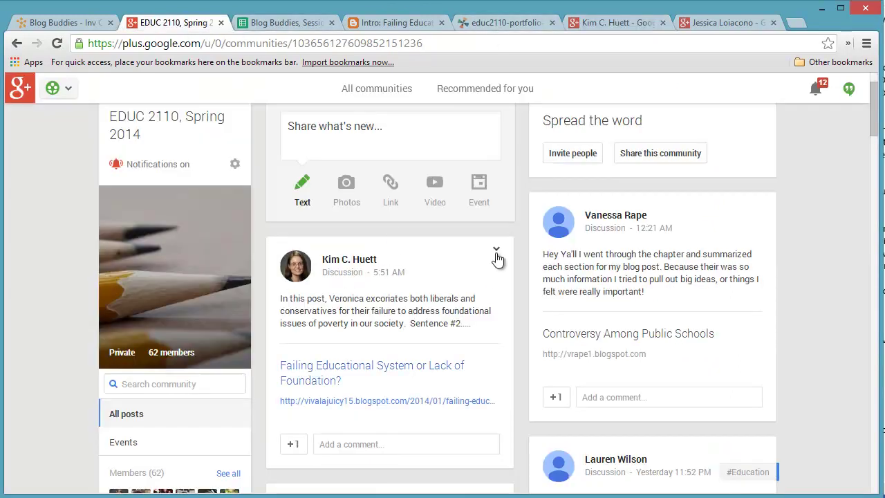
left_click(496, 252)
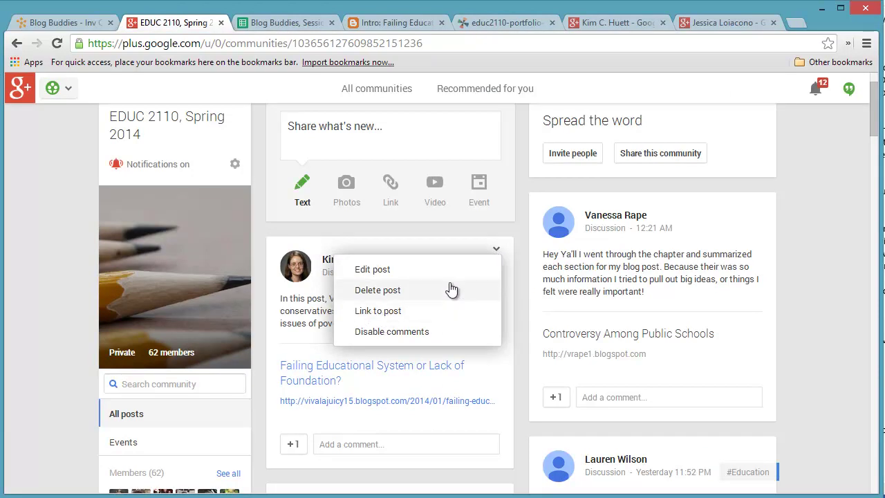
left_click(367, 315)
right_click(393, 253)
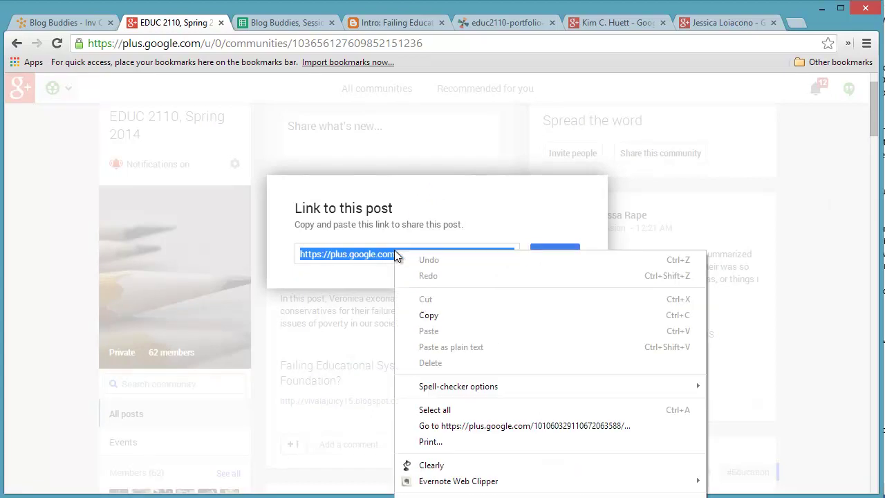
left_click(429, 320)
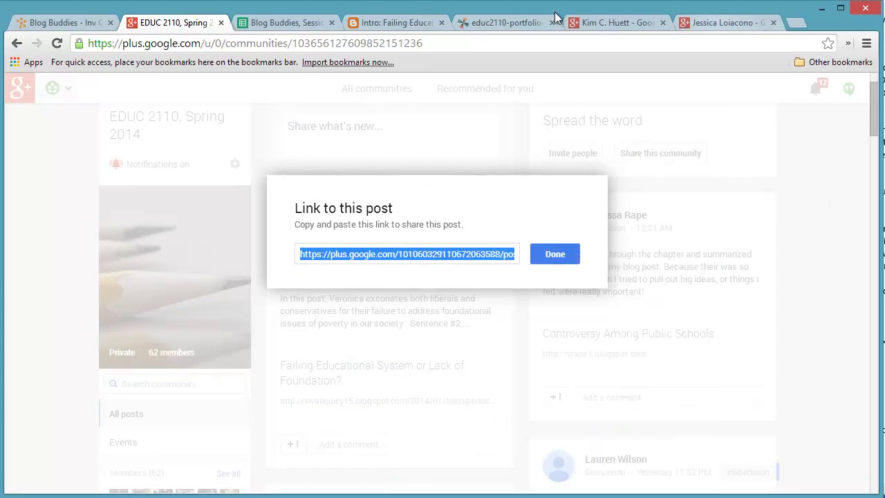
Edit the Blog Posts page and add a 'Session 4 Blog Buddy Promotion' line below Session 3.
left_click(493, 23)
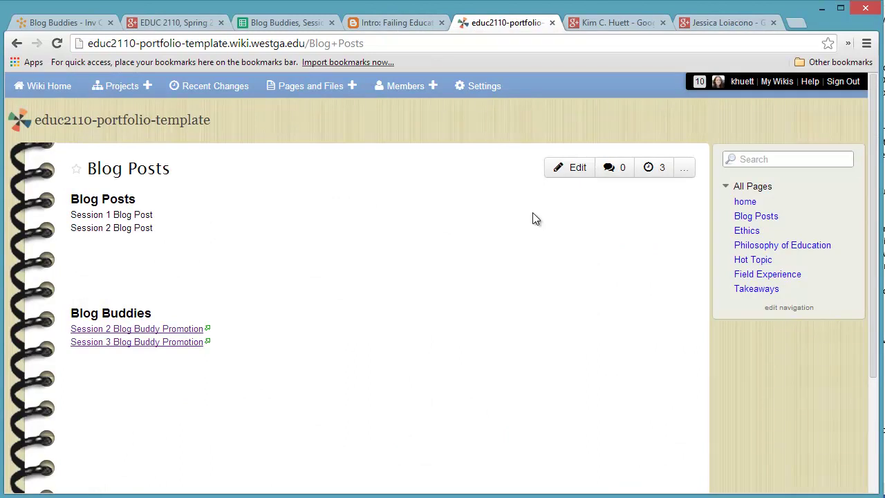
left_click(569, 172)
left_click(245, 344)
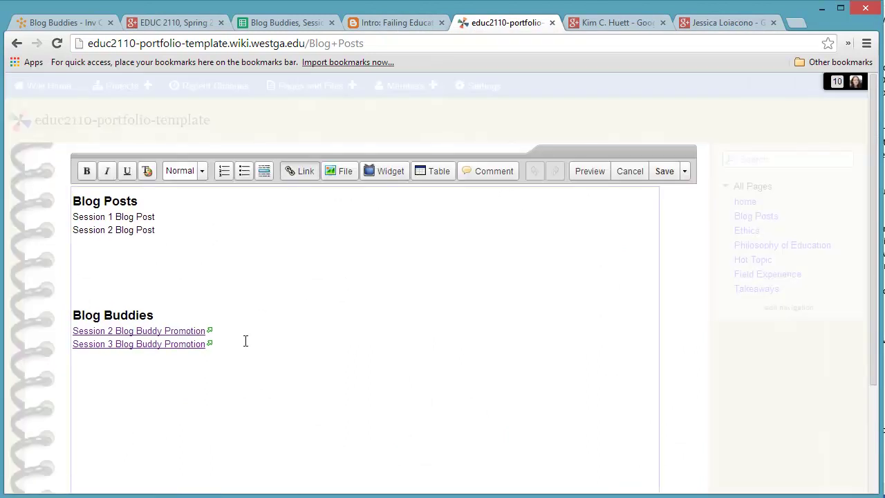
key("Return")
type("Session ")
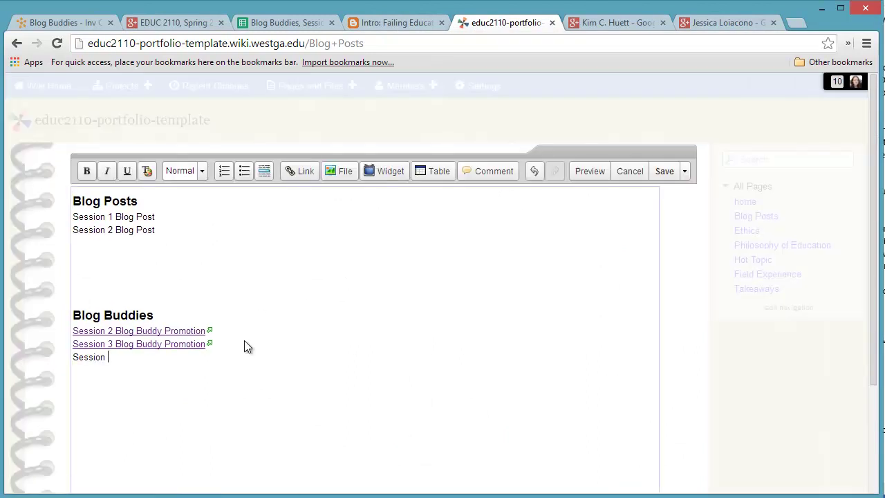
type("4 Blog Buddy Promosti")
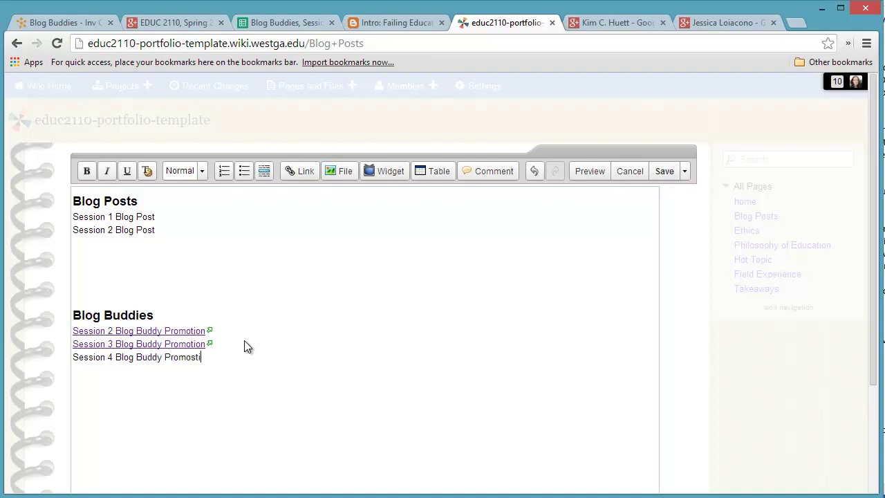
key("BackSpace")
key("BackSpace")
key("BackSpace")
key("BackSpace")
type("otion")
Link the Session 4 line to the copied Google+ post URL, opening in a new window, and save.
left_click_drag(75, 357, 213, 363)
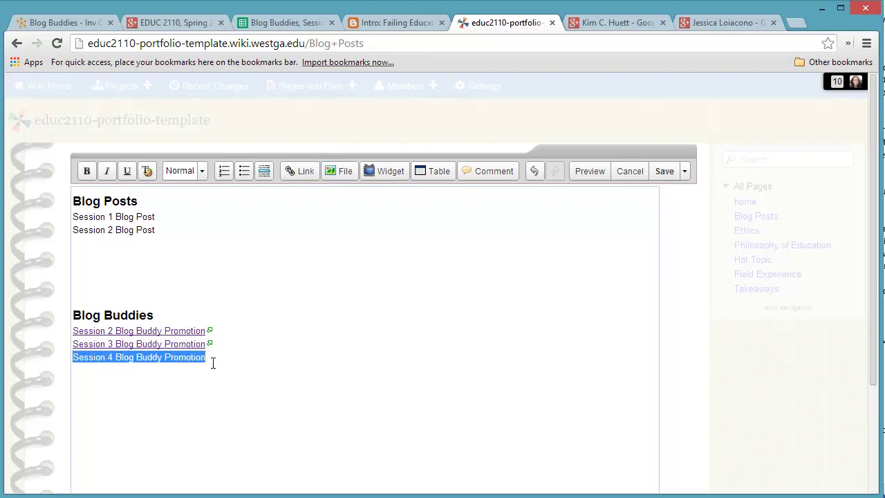
left_click(293, 173)
left_click(316, 204)
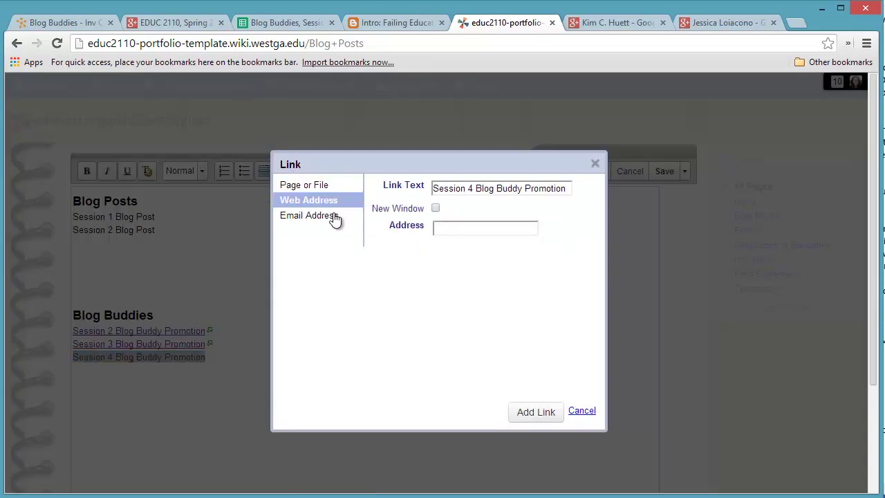
left_click(450, 227)
key("ctrl+v")
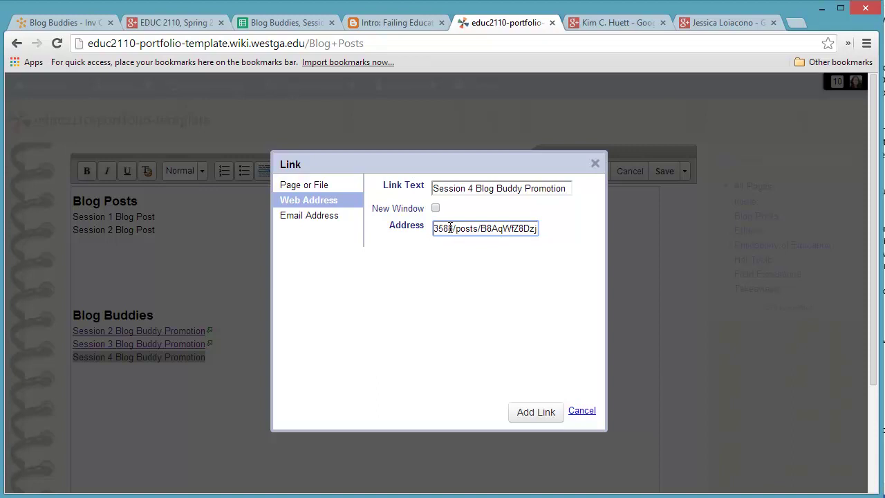
left_click(435, 208)
left_click(525, 411)
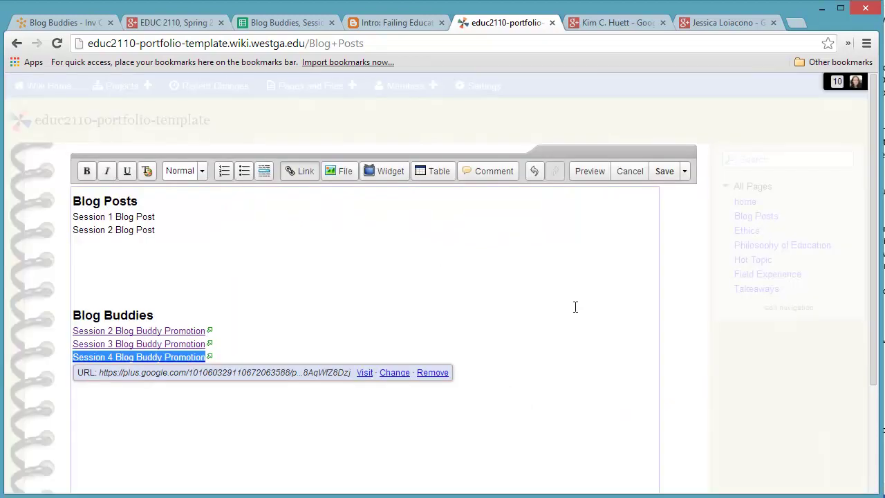
left_click(662, 172)
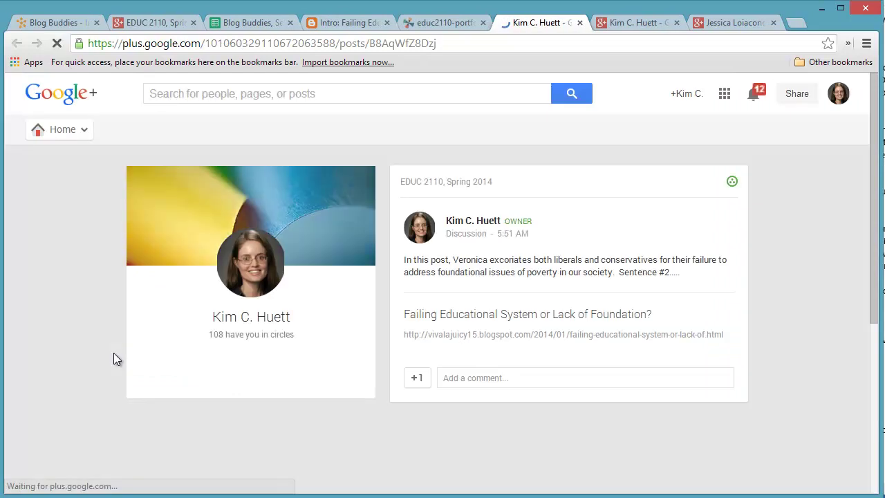
left_click(580, 23)
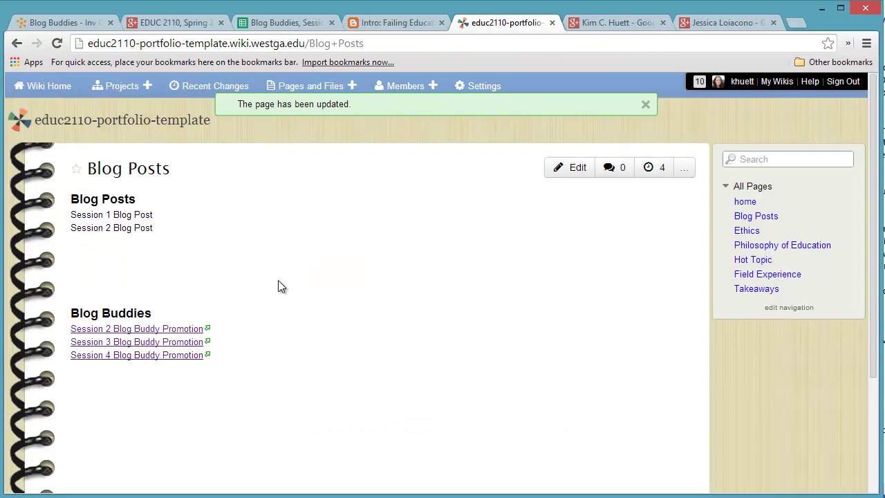
Close the portfolio wiki tab and both extra Google+ post tabs.
left_click(552, 24)
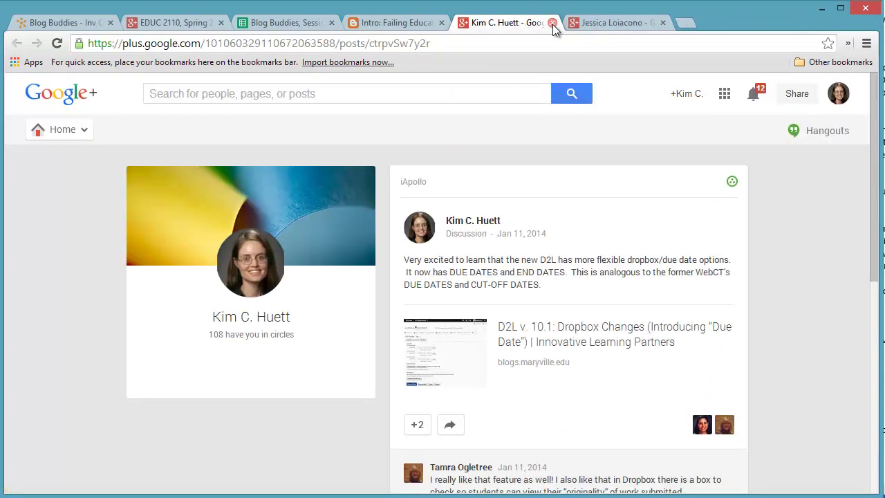
left_click(553, 24)
left_click(552, 25)
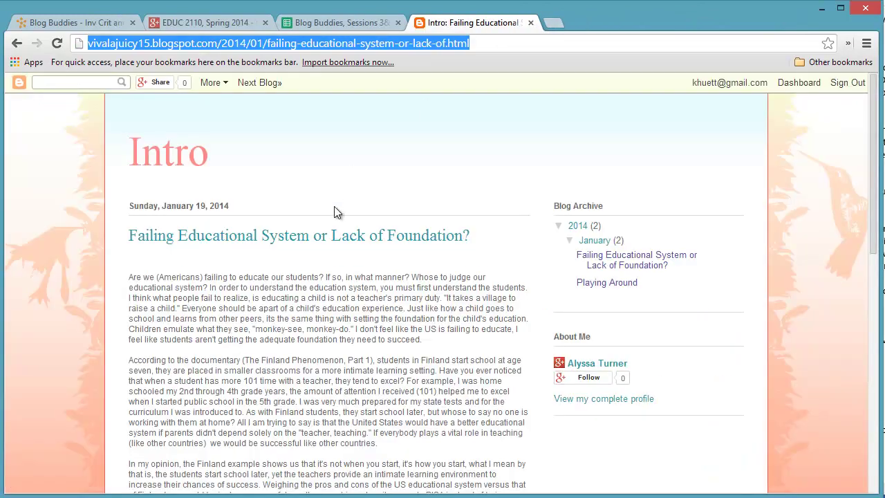